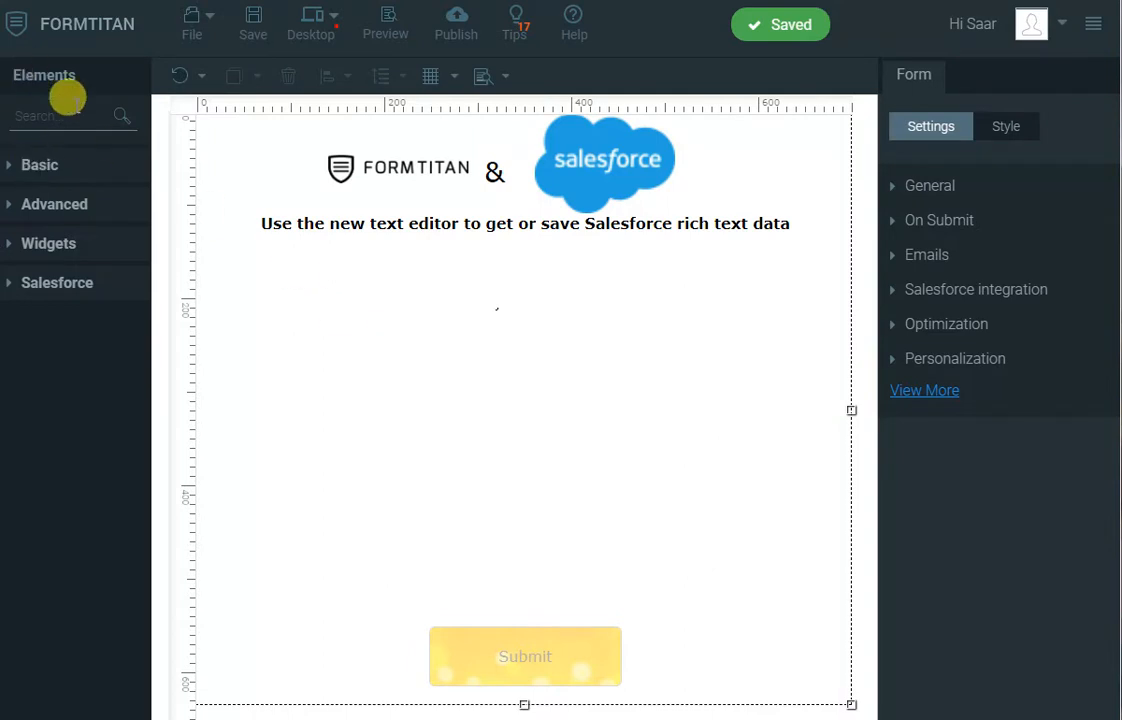
- Add an Email element below the form heading and narrow its input box
{"action": "type", "text": "email"}
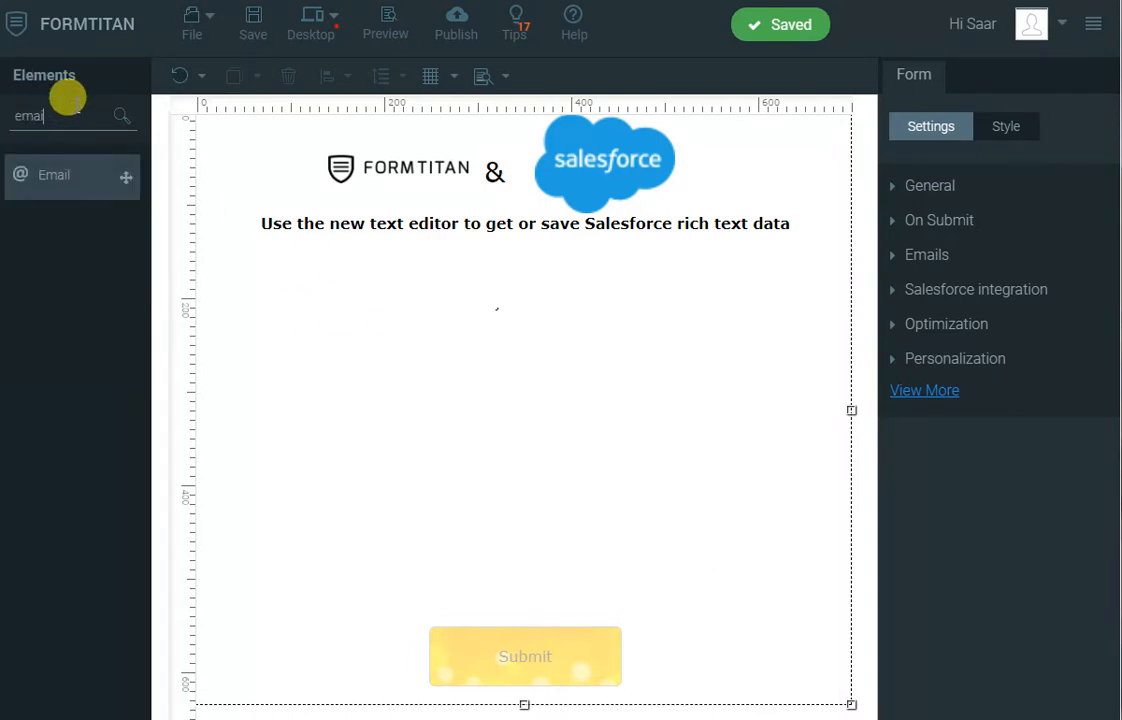
{"action": "left_click_drag", "start_coordinate": [28, 170], "coordinate": [262, 261]}
{"action": "left_click", "coordinate": [431, 279]}
{"action": "left_click_drag", "start_coordinate": [456, 272], "coordinate": [373, 267]}
- Add a FullName element in the middle of the form and narrow its First Name and Last Name boxes
{"action": "left_click_drag", "start_coordinate": [18, 116], "coordinate": [59, 114]}
{"action": "type", "text": "full"}
{"action": "left_click_drag", "start_coordinate": [70, 180], "coordinate": [362, 395]}
{"action": "left_click_drag", "start_coordinate": [520, 400], "coordinate": [403, 400]}
{"action": "left_click", "coordinate": [565, 420]}
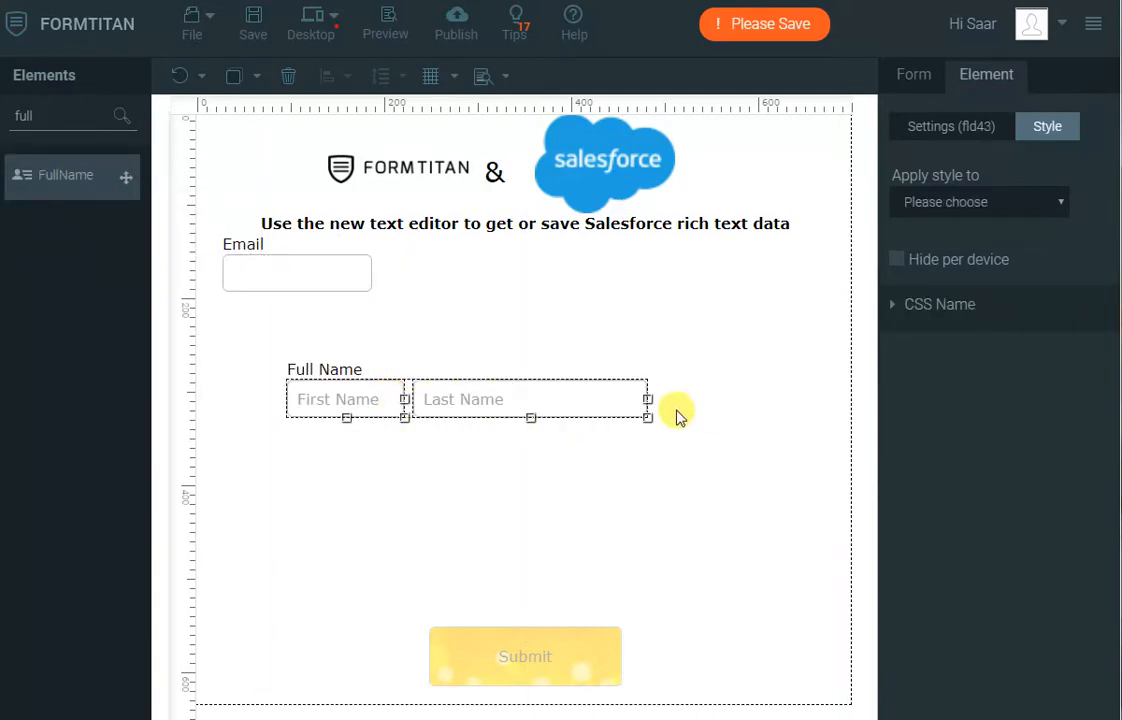
{"action": "left_click_drag", "start_coordinate": [648, 399], "coordinate": [509, 400]}
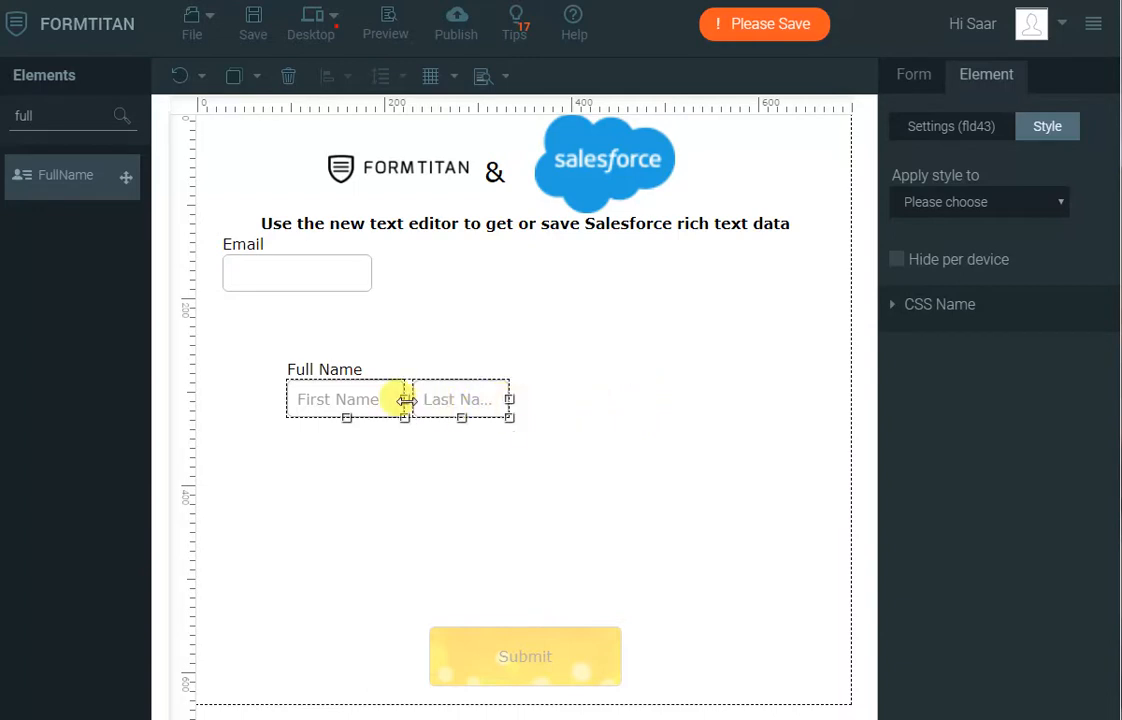
- Place the Full Name element beside the Email field and widen its name boxes so both placeholders fit
{"action": "left_click_drag", "start_coordinate": [406, 390], "coordinate": [508, 288]}
{"action": "left_click", "coordinate": [452, 450]}
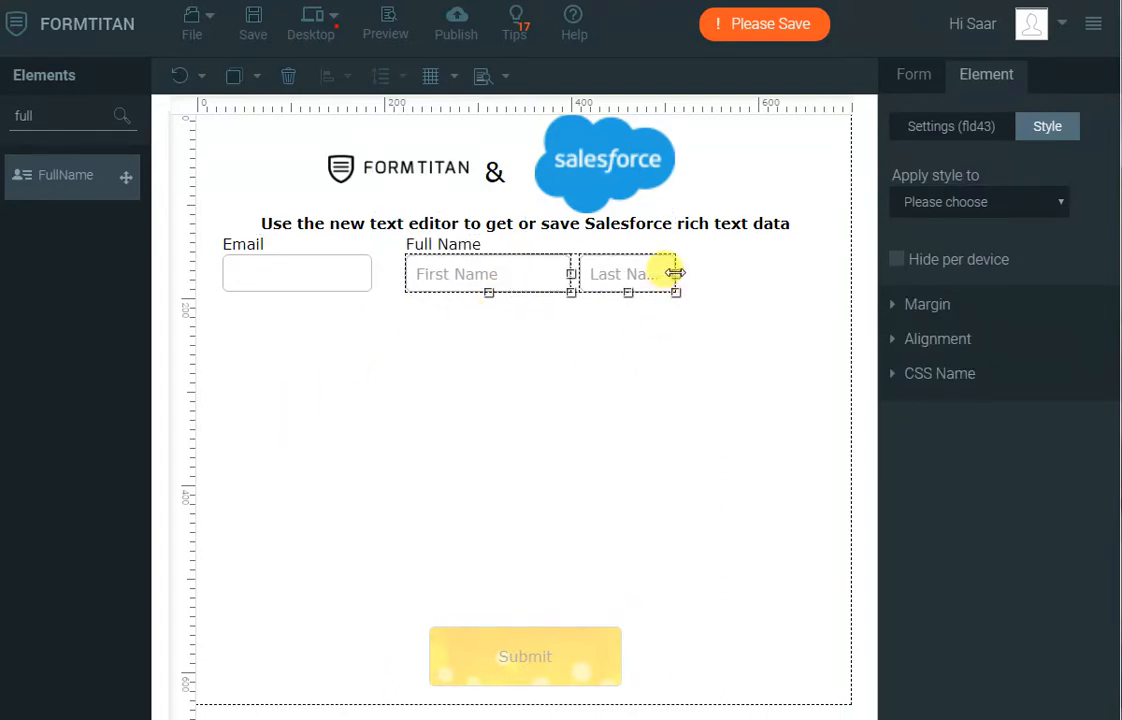
{"action": "left_click_drag", "start_coordinate": [675, 273], "coordinate": [722, 271]}
{"action": "left_click", "coordinate": [490, 360]}
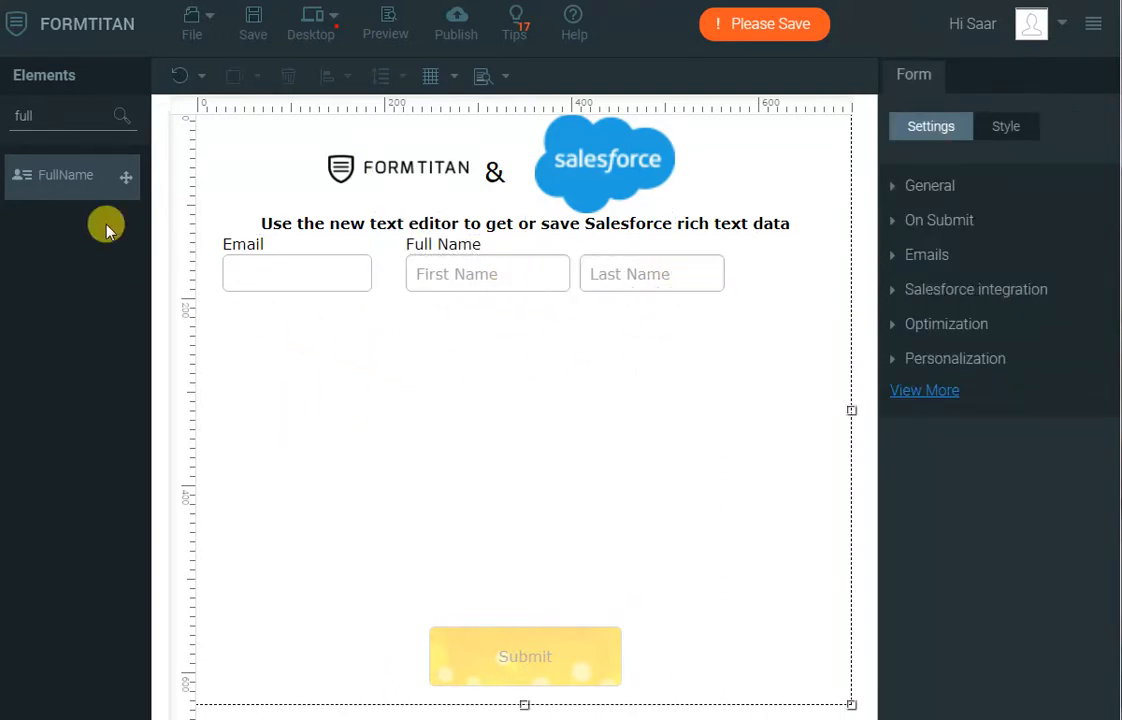
- Add a Text Editor element below the Email field and resize it to fit above the Submit button
{"action": "double_click", "coordinate": [63, 113]}
{"action": "type", "text": "rich"}
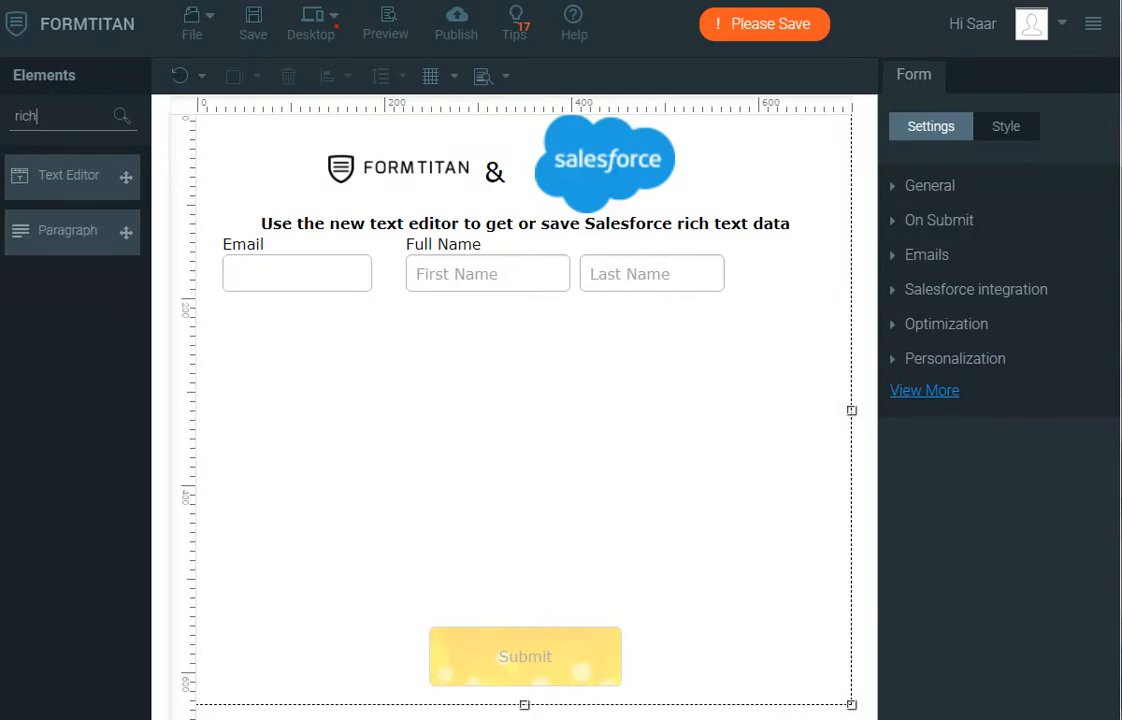
{"action": "left_click_drag", "start_coordinate": [68, 176], "coordinate": [293, 321]}
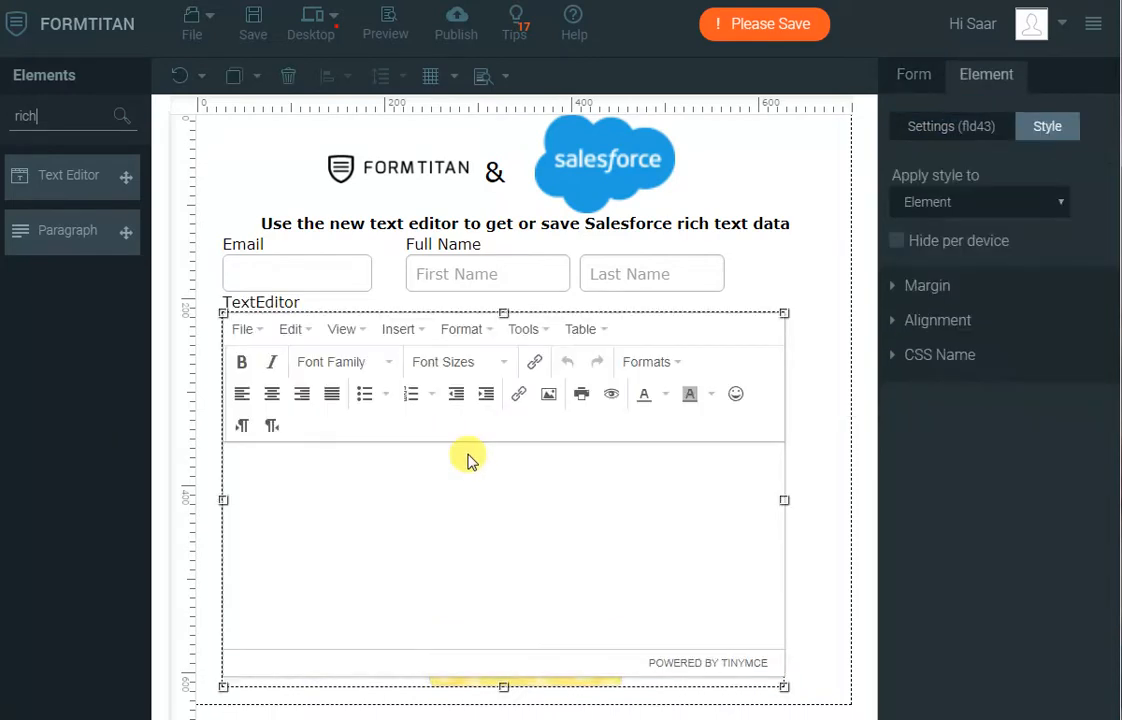
{"action": "left_click_drag", "start_coordinate": [784, 686], "coordinate": [818, 617]}
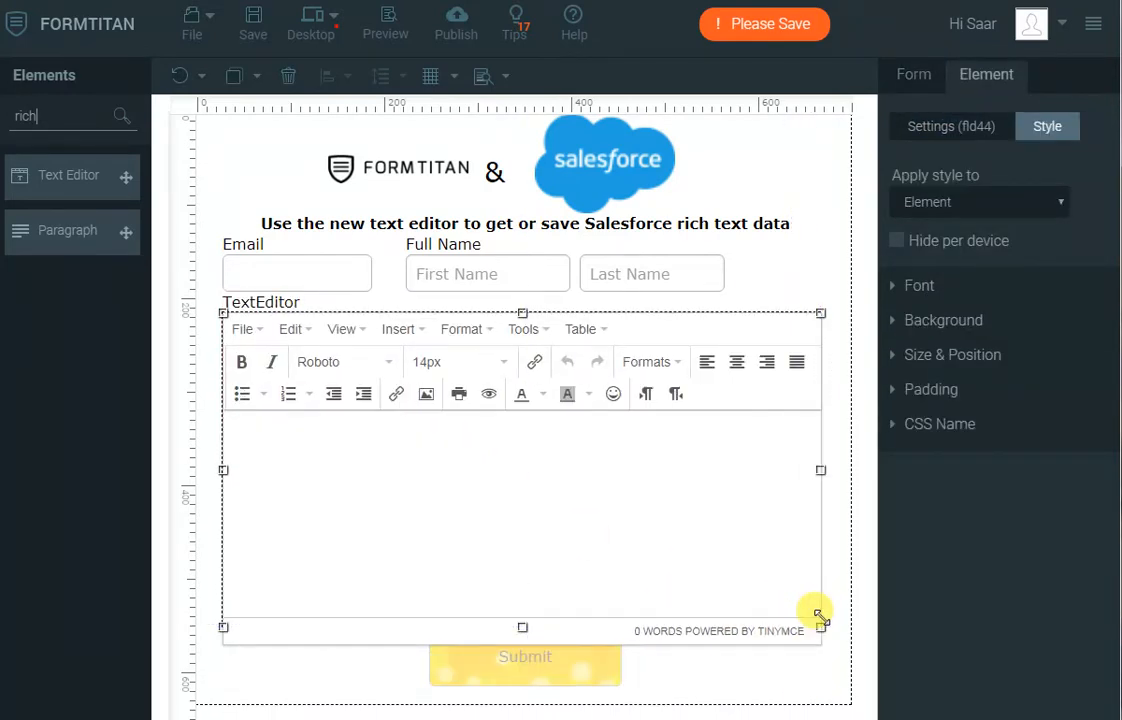
{"action": "left_click", "coordinate": [809, 669]}
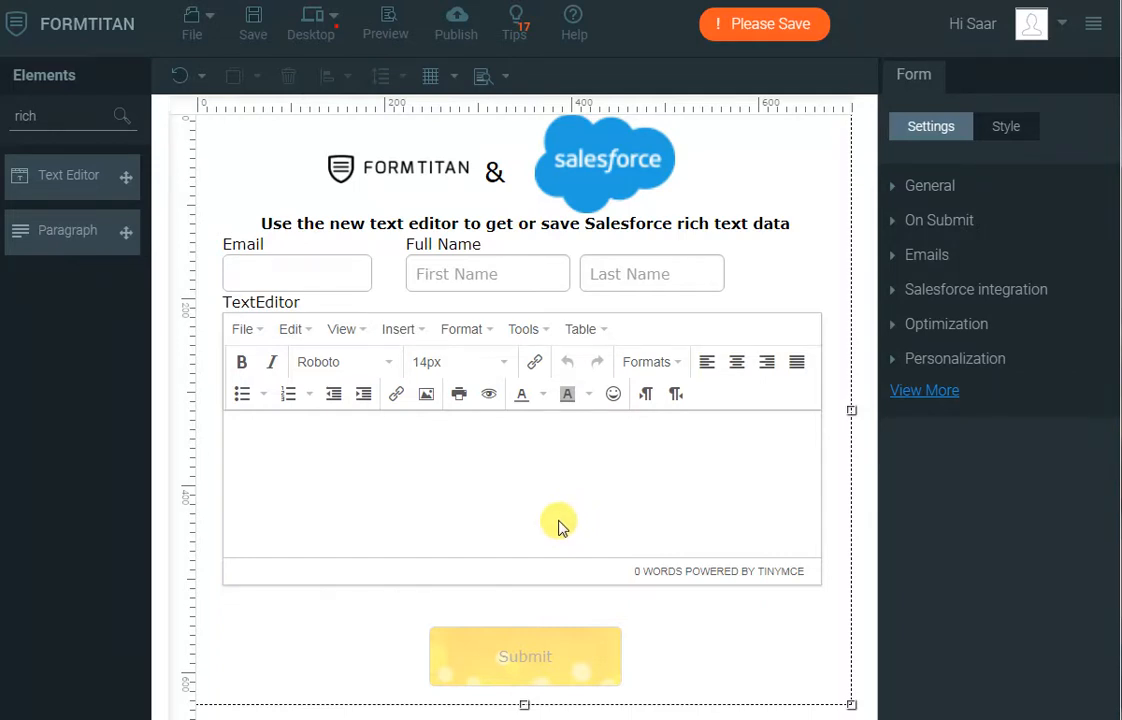
- Edit the form's Push to Salesforce integration and add a mapping object for Contact
{"action": "left_click", "coordinate": [977, 293]}
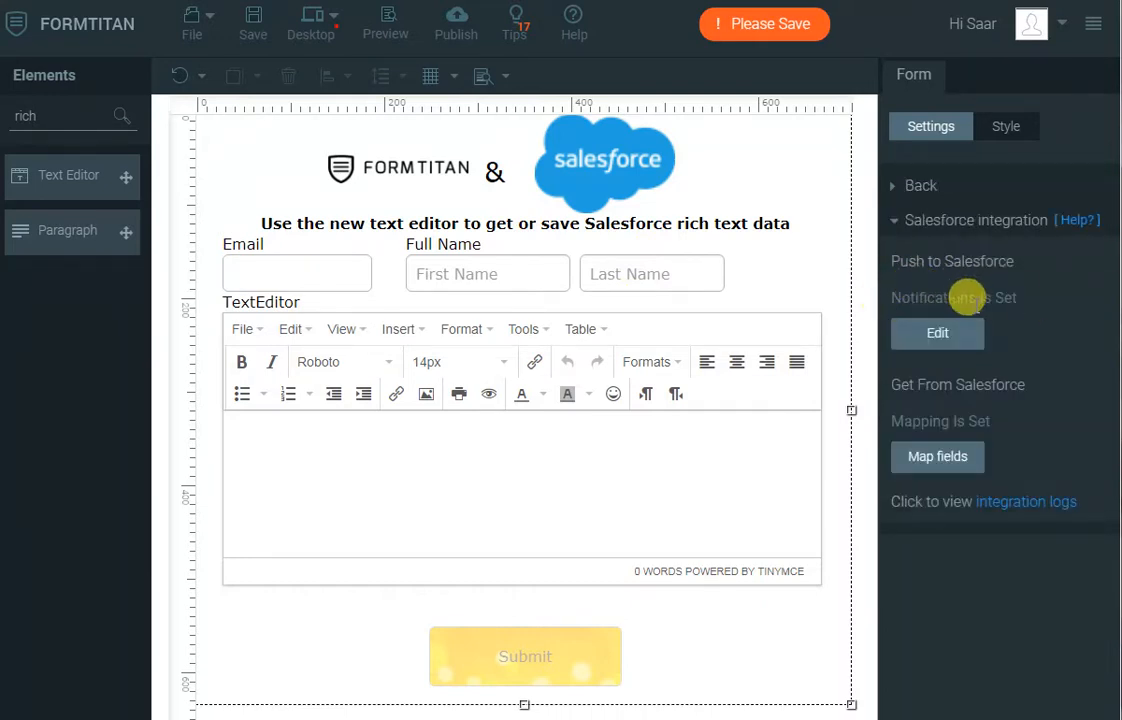
{"action": "left_click", "coordinate": [938, 335]}
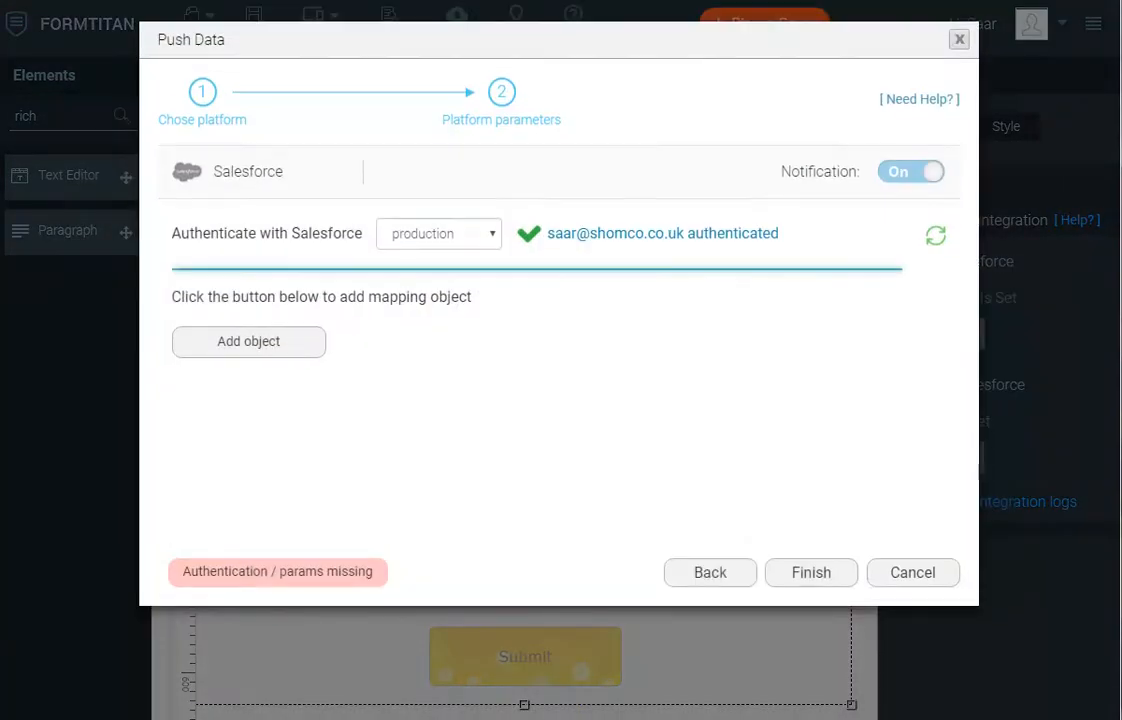
{"action": "left_click", "coordinate": [313, 343]}
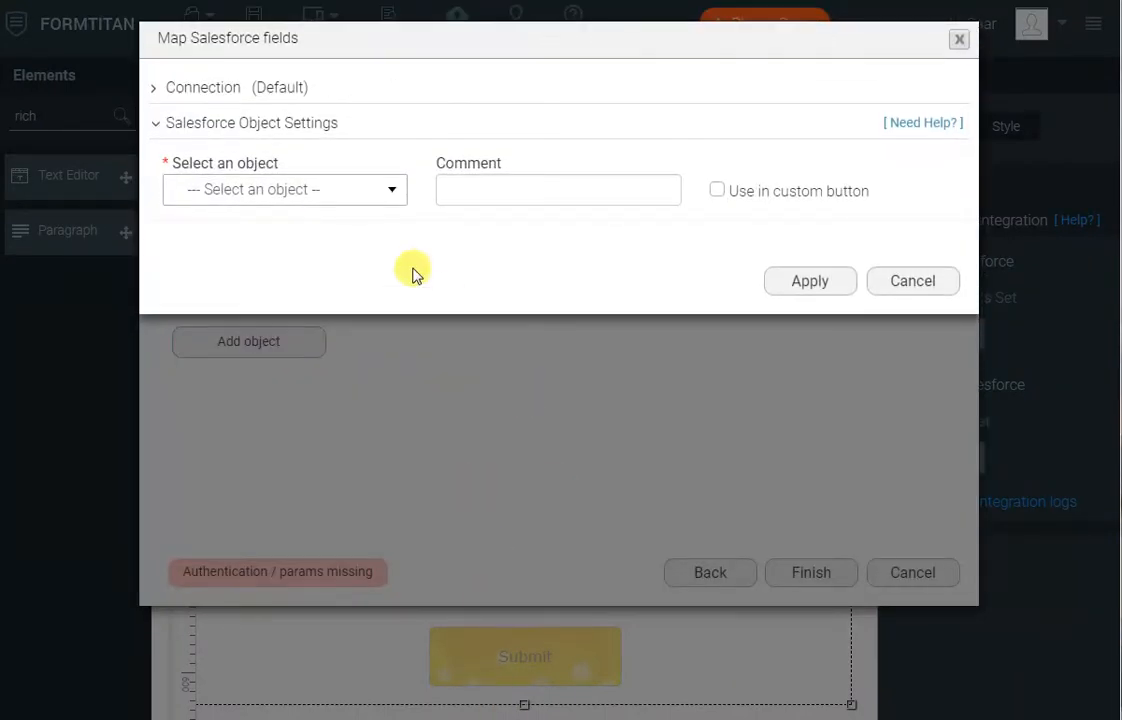
{"action": "left_click", "coordinate": [336, 199]}
{"action": "type", "text": "cont"}
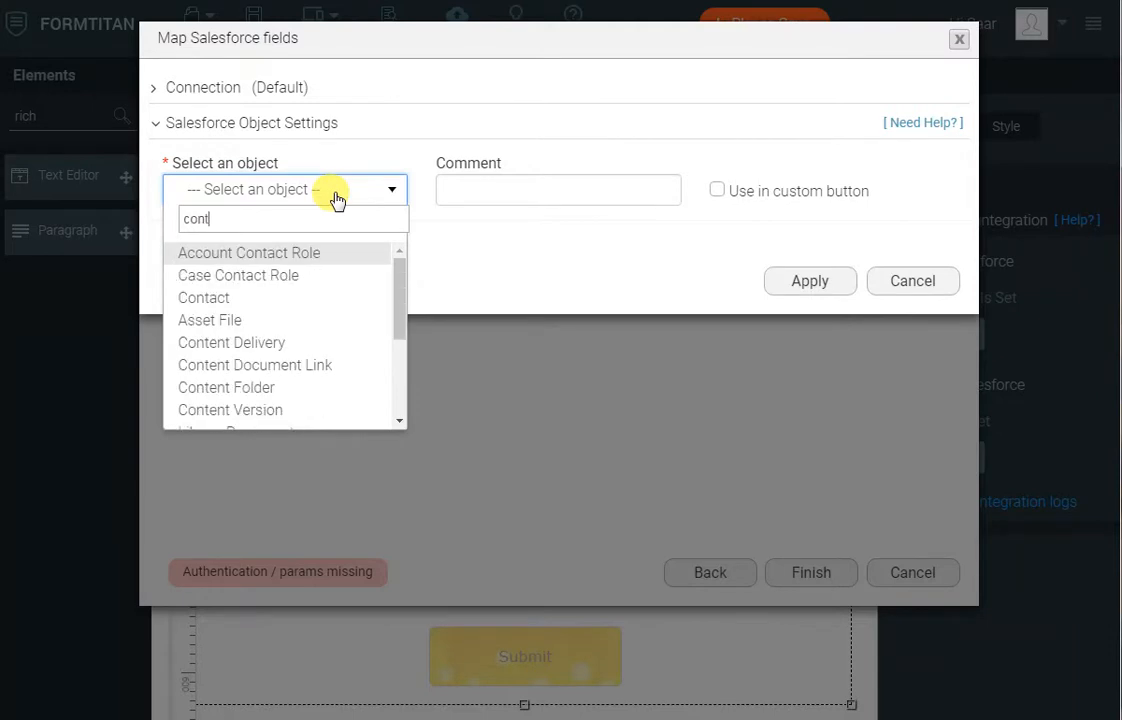
{"action": "key", "text": "Down"}
{"action": "key", "text": "Down"}
{"action": "key", "text": "Down"}
{"action": "key", "text": "Up"}
{"action": "key", "text": "Return"}
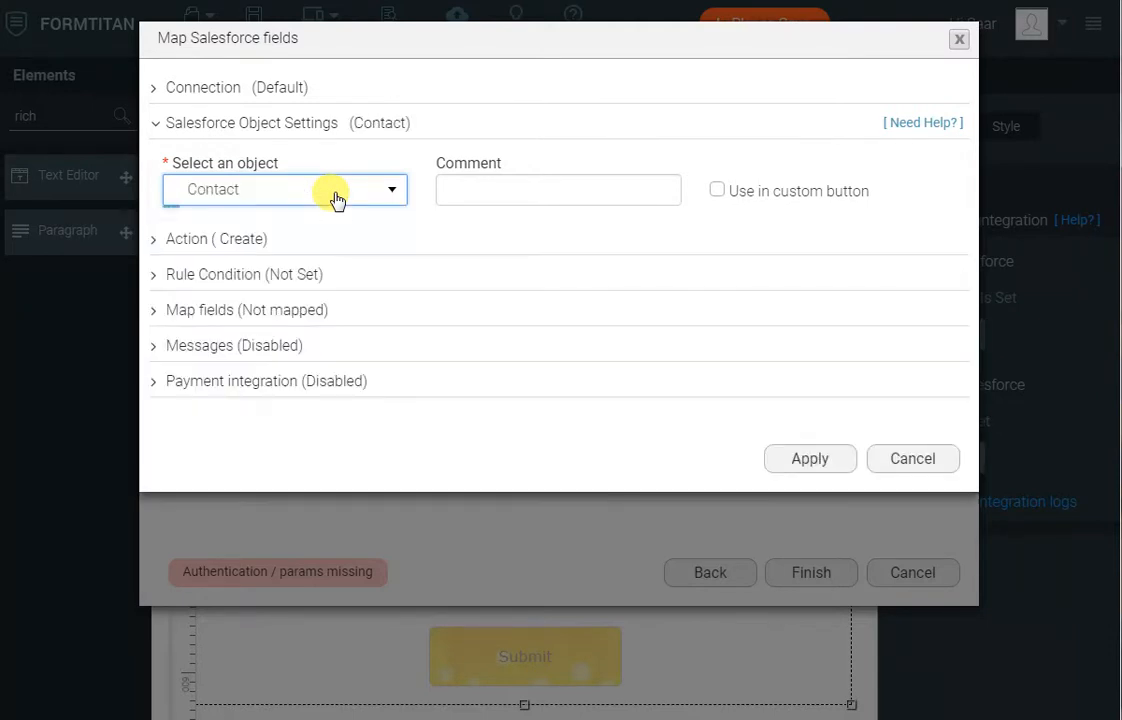
- Open the Contact field mapping in form mapping view and map the Email form field to Salesforce Email
{"action": "left_click", "coordinate": [291, 313]}
{"action": "left_click", "coordinate": [265, 407]}
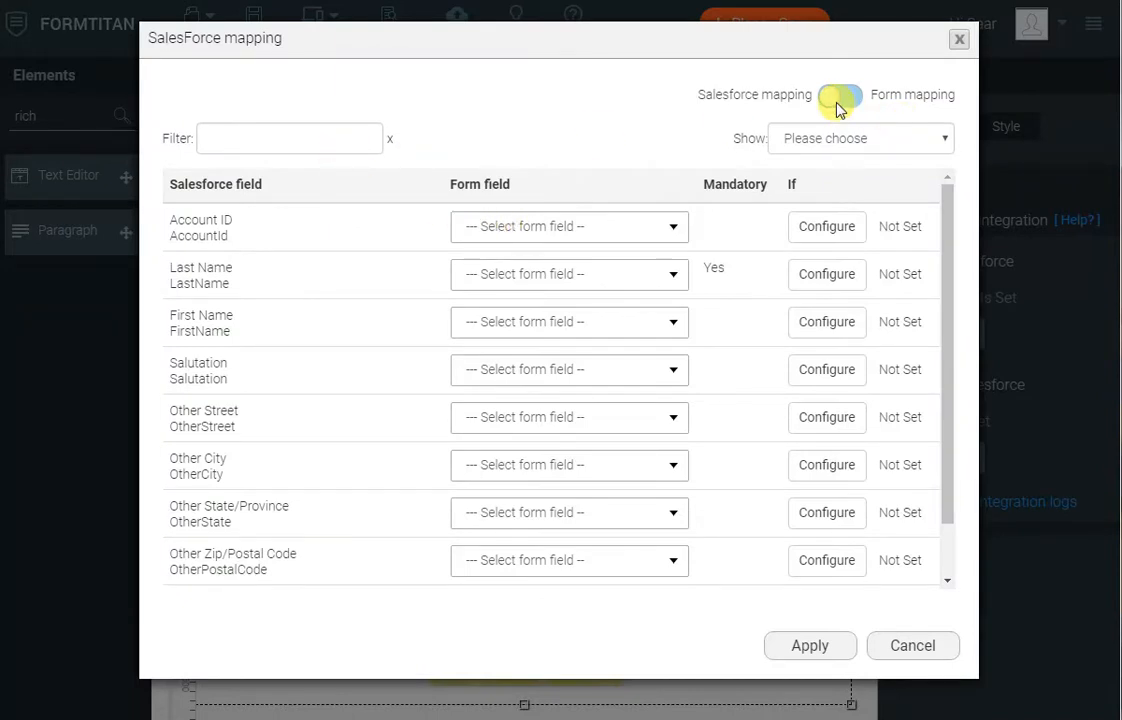
{"action": "left_click", "coordinate": [837, 104]}
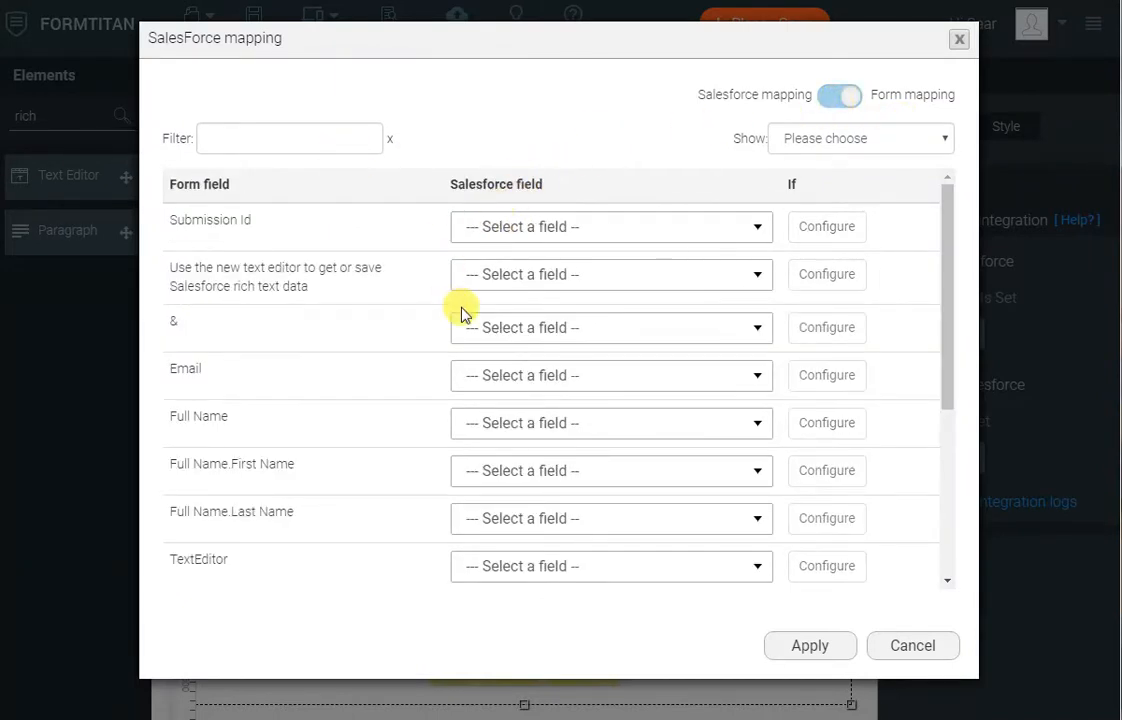
{"action": "left_click", "coordinate": [491, 374]}
{"action": "type", "text": "email"}
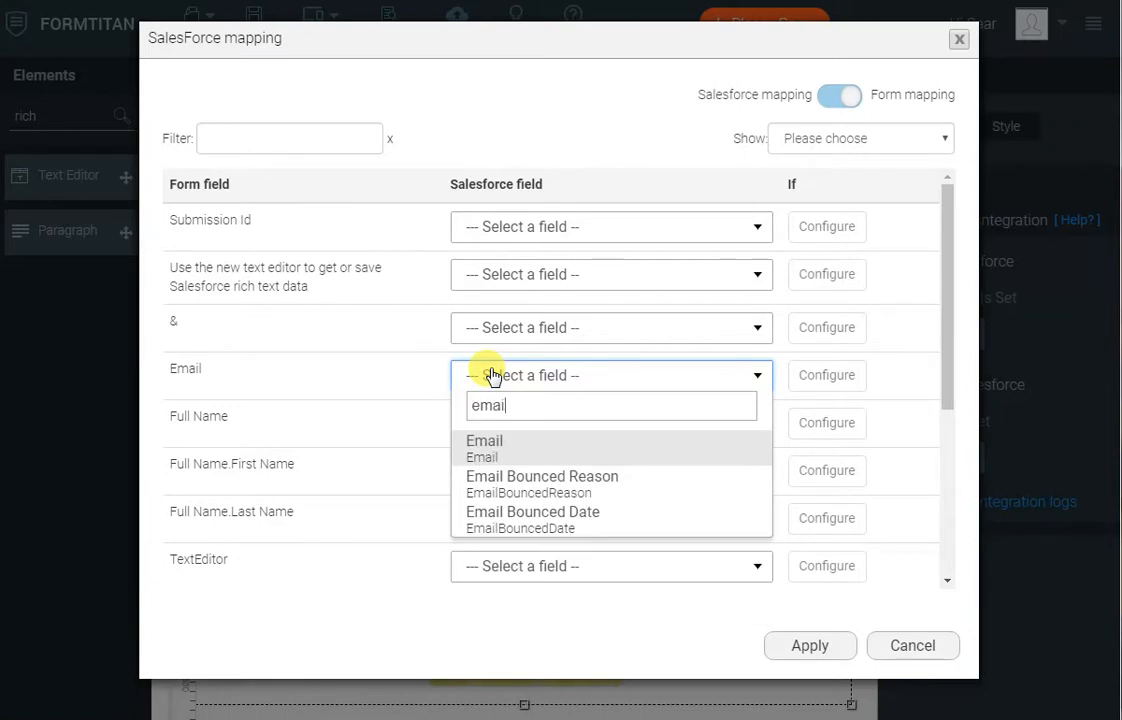
{"action": "key", "text": "Return"}
- Map Full Name.First Name to Salesforce First Name and Full Name.Last Name to Last Name
{"action": "key", "text": "Tab"}
{"action": "key", "text": "Tab"}
{"action": "key", "text": "Tab"}
{"action": "key", "text": "Tab"}
{"action": "key", "text": "shift+Tab"}
{"action": "type", "text": "fir"}
{"action": "key", "text": "Return"}
{"action": "key", "text": "Tab"}
{"action": "key", "text": "Tab"}
{"action": "type", "text": "las"}
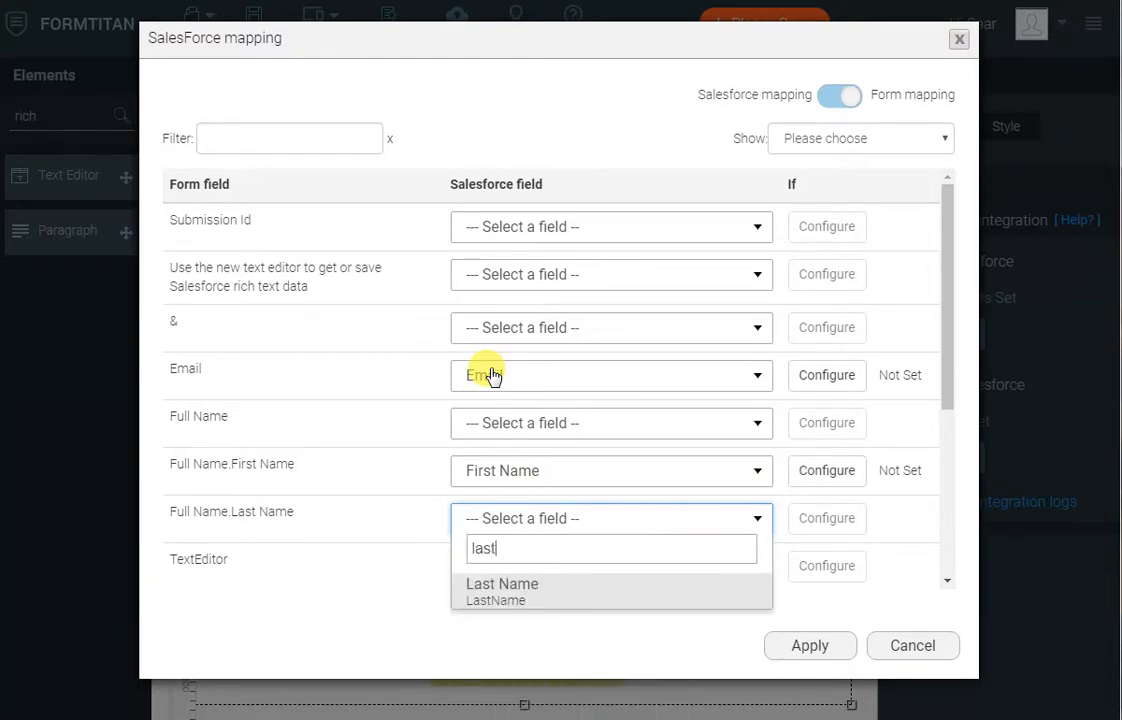
{"action": "key", "text": "Return"}
- Map the TextEditor form field to the Salesforce Rich Text field and finish the push setup
{"action": "key", "text": "Tab"}
{"action": "key", "text": "Tab"}
{"action": "type", "text": "rich"}
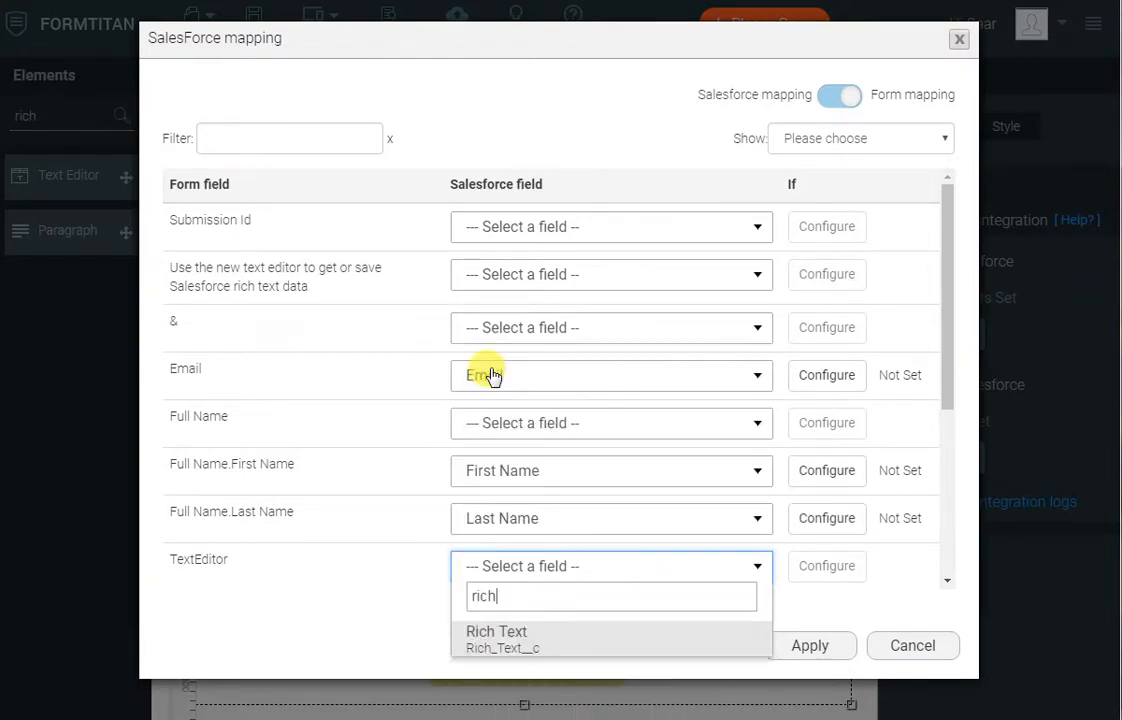
{"action": "key", "text": "Return"}
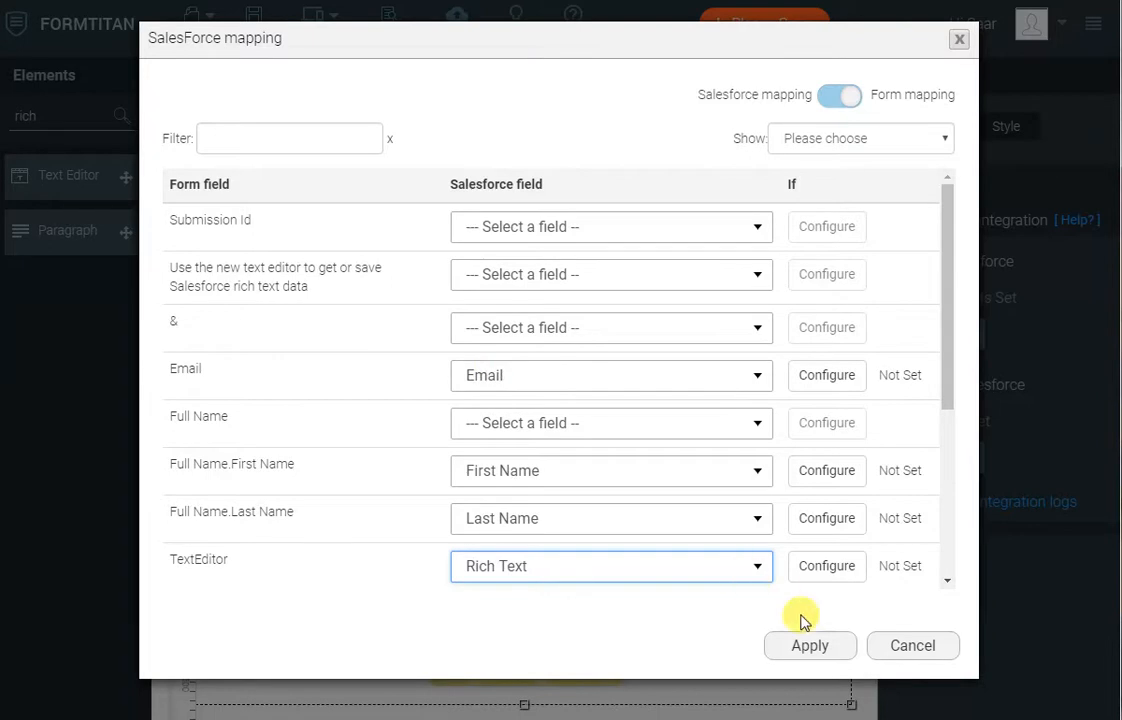
{"action": "left_click", "coordinate": [811, 646]}
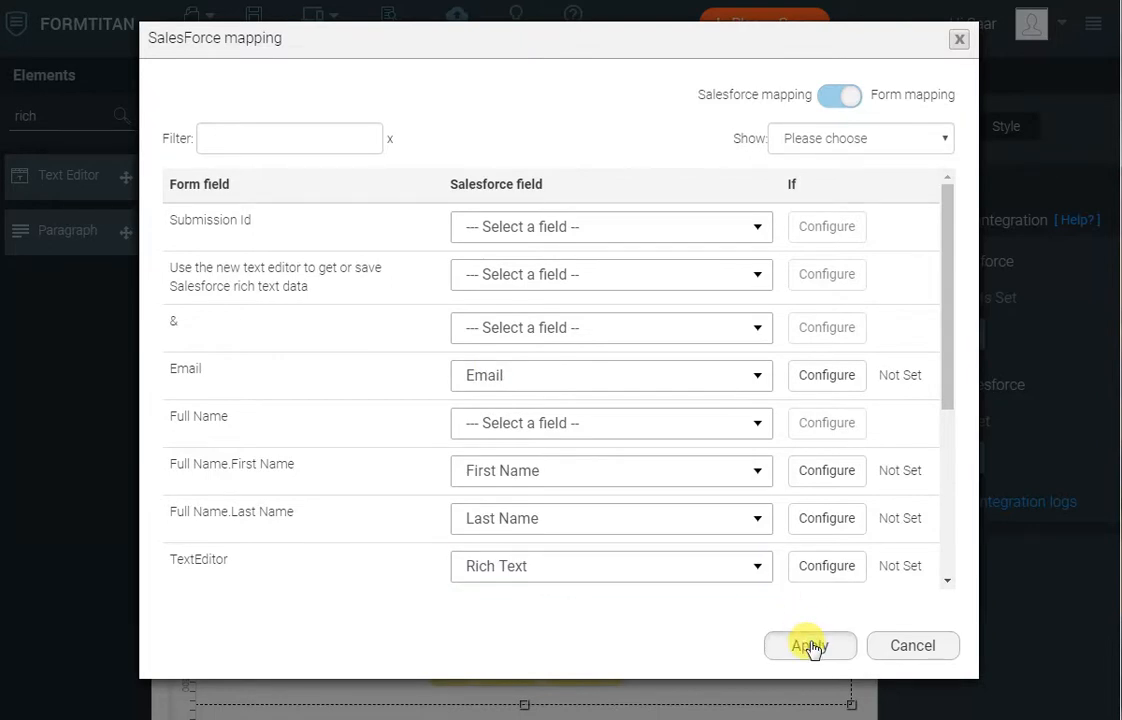
{"action": "left_click", "coordinate": [815, 631]}
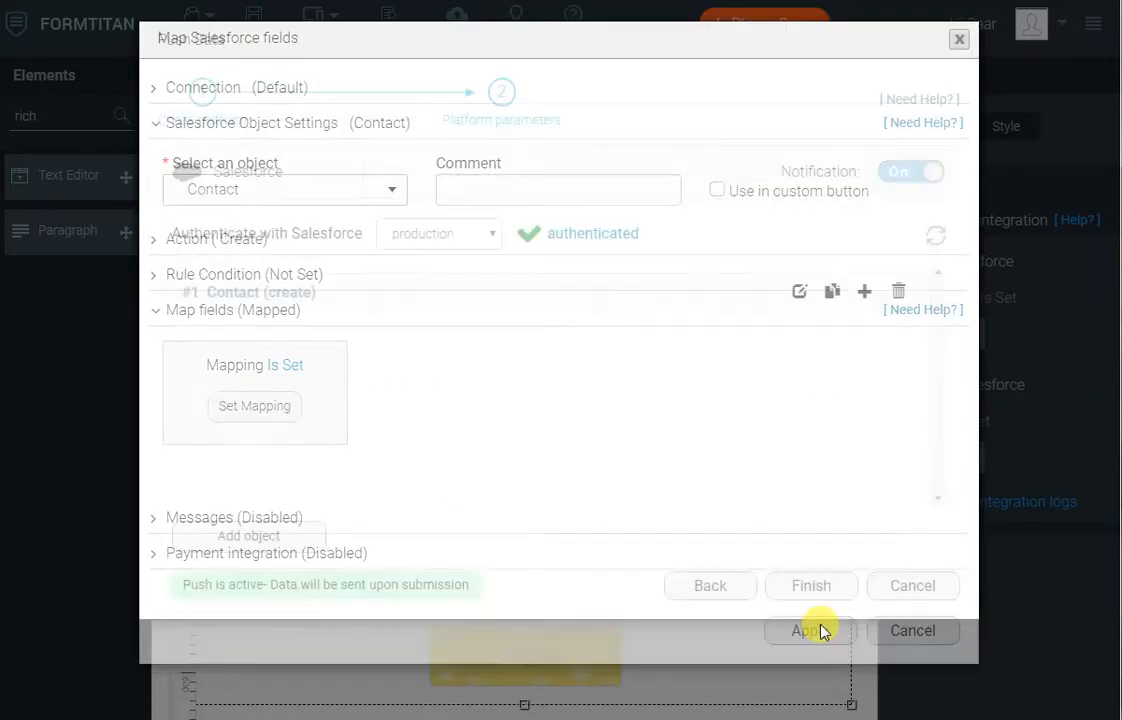
{"action": "left_click", "coordinate": [809, 583]}
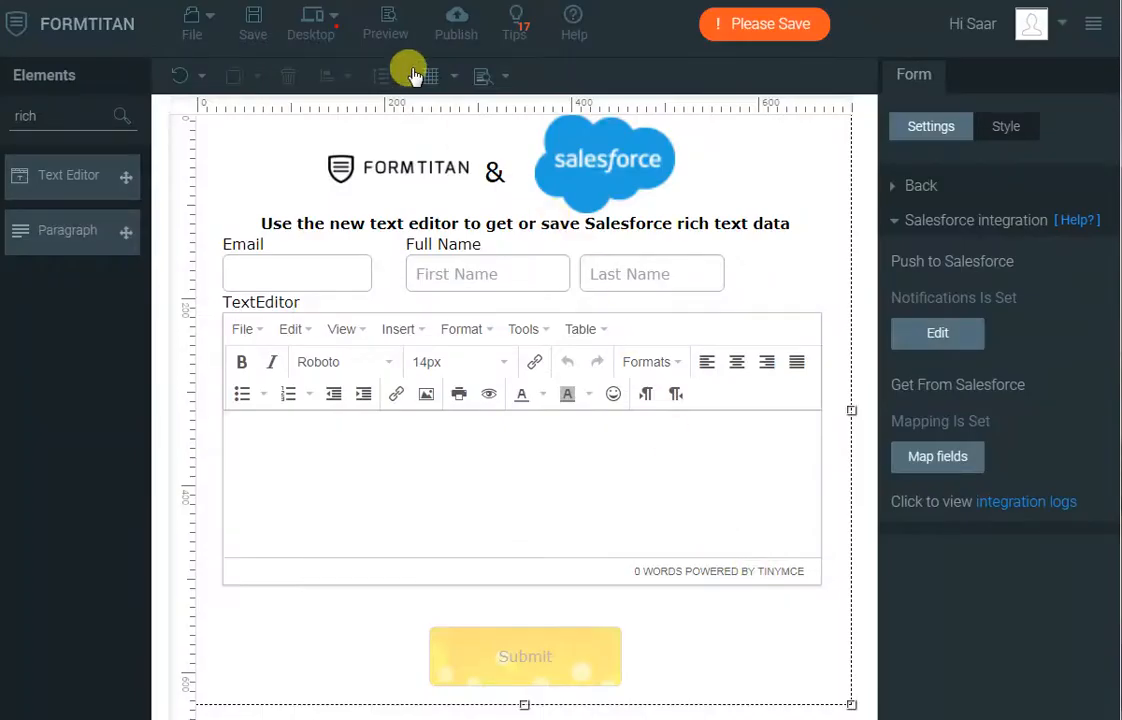
- Open the published form's live page and fill in the contact's e-mail, first name and last name
{"action": "left_click", "coordinate": [466, 36]}
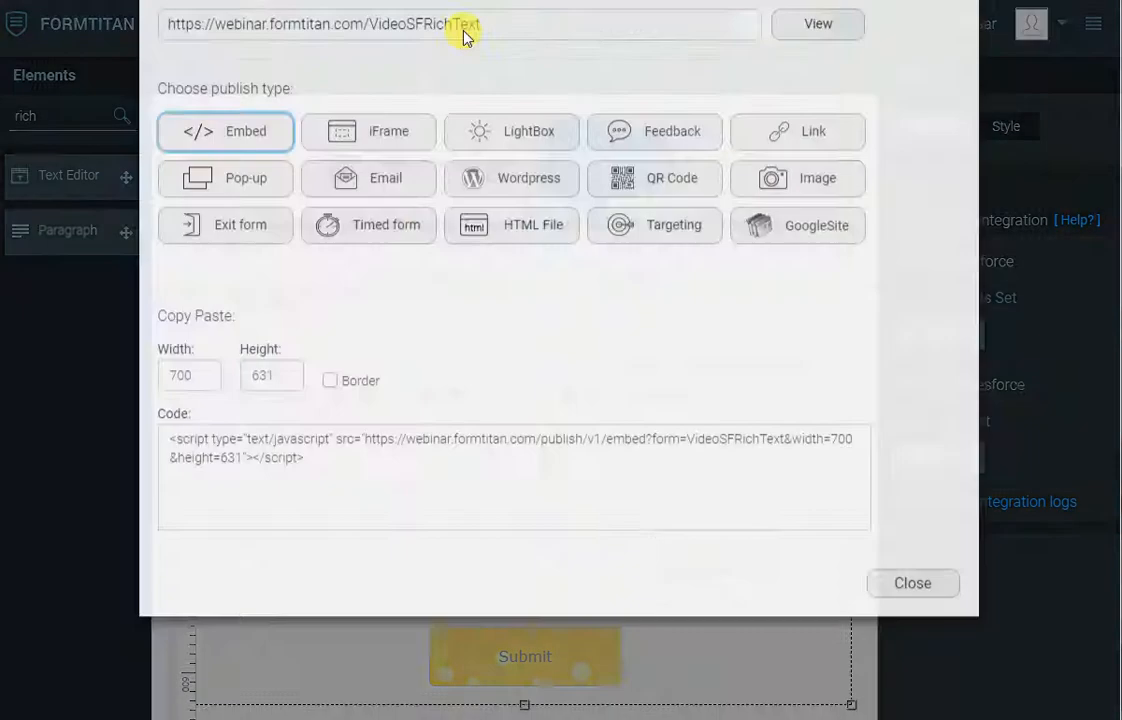
{"action": "left_click", "coordinate": [843, 116]}
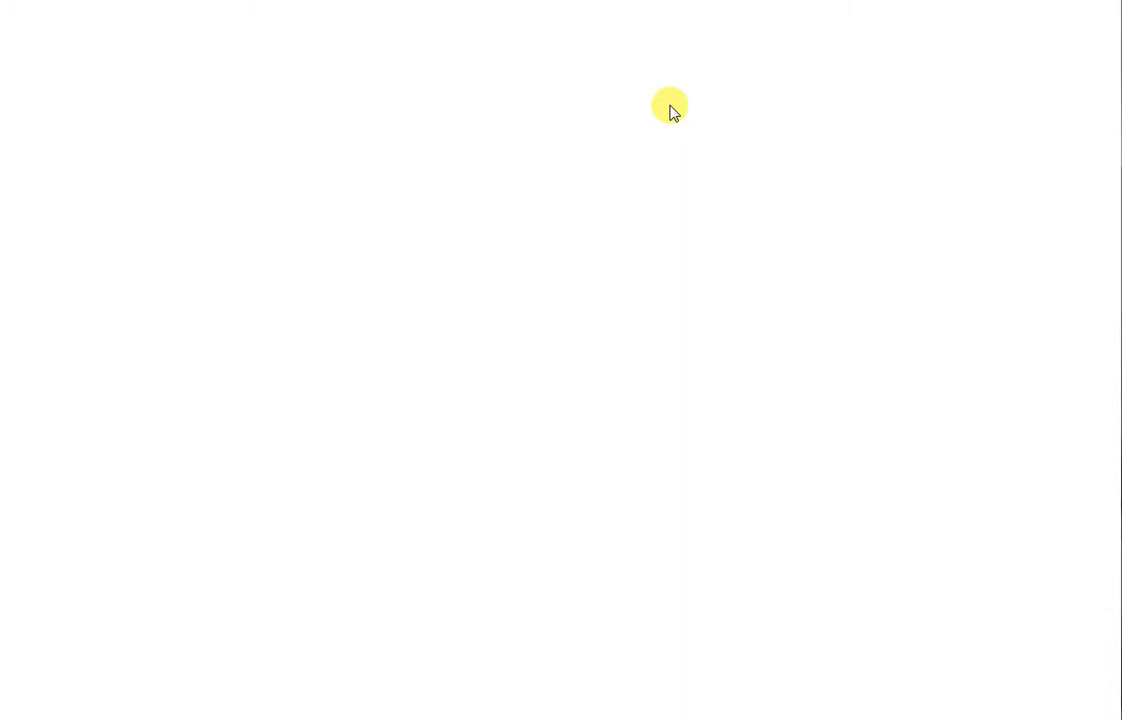
{"action": "left_click", "coordinate": [368, 148]}
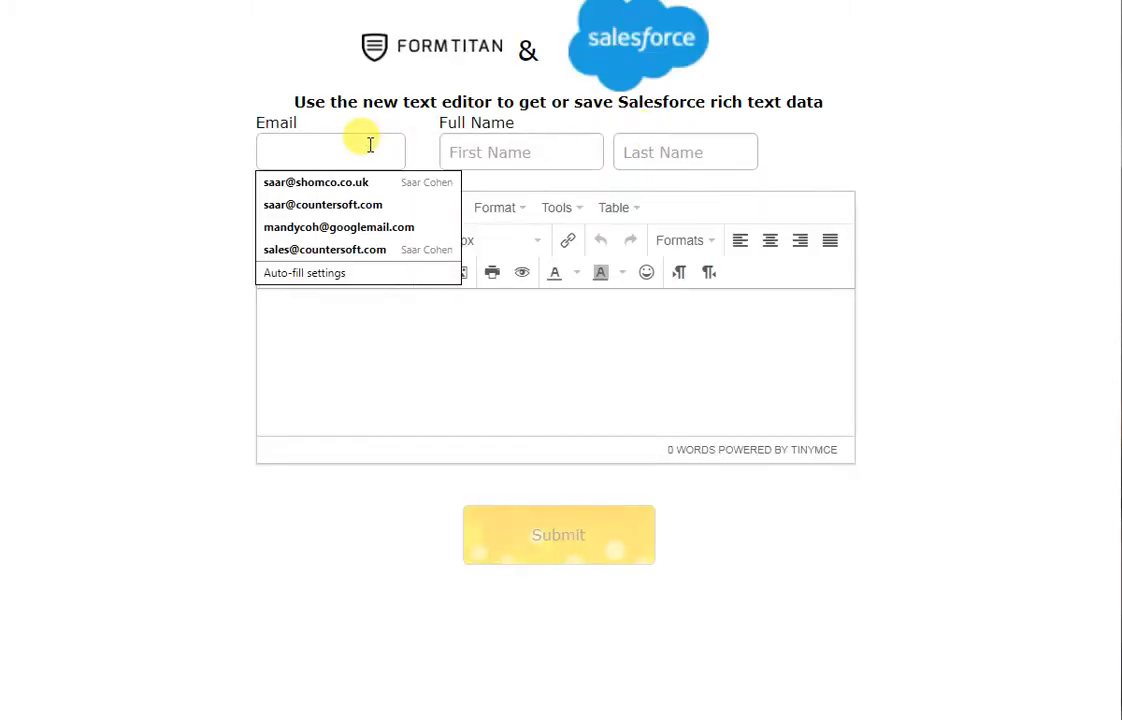
{"action": "key", "text": "Tab"}
{"action": "type", "text": "Ri"}
{"action": "key", "text": "Tab"}
{"action": "type", "text": "Text"}
- Enter "Hello" in the form's text editor and make it bold and italic
{"action": "left_click", "coordinate": [343, 316]}
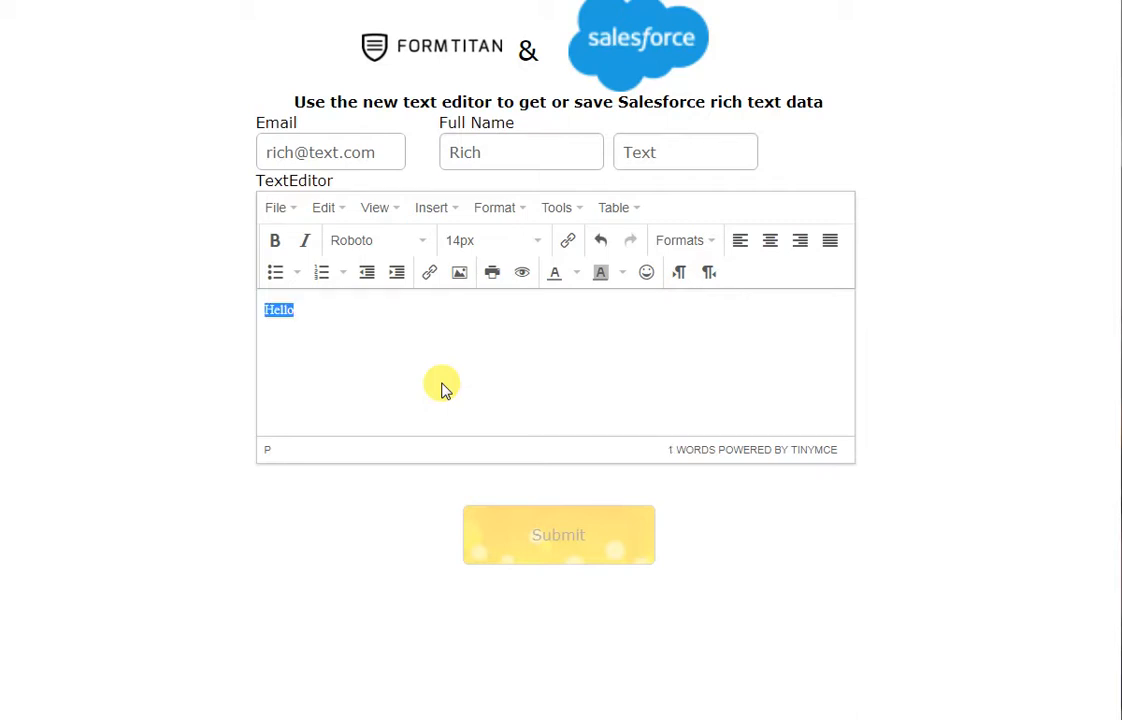
{"action": "key", "text": "ctrl+b"}
{"action": "key", "text": "ctrl+i"}
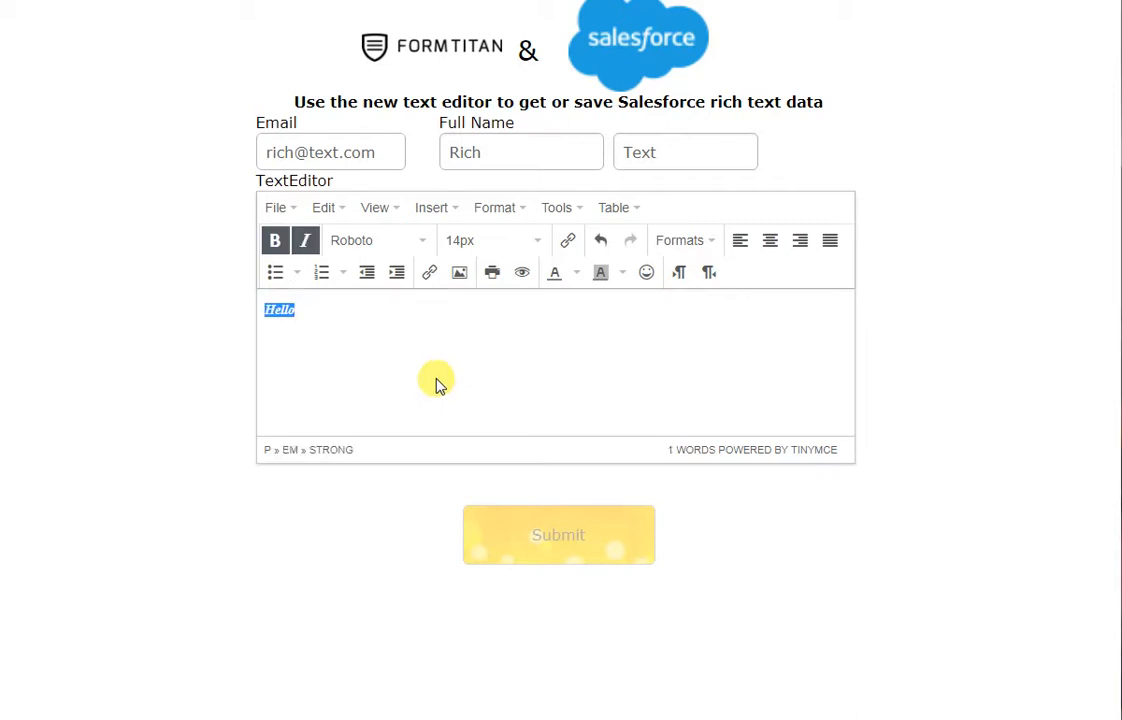
{"action": "left_click", "coordinate": [370, 314]}
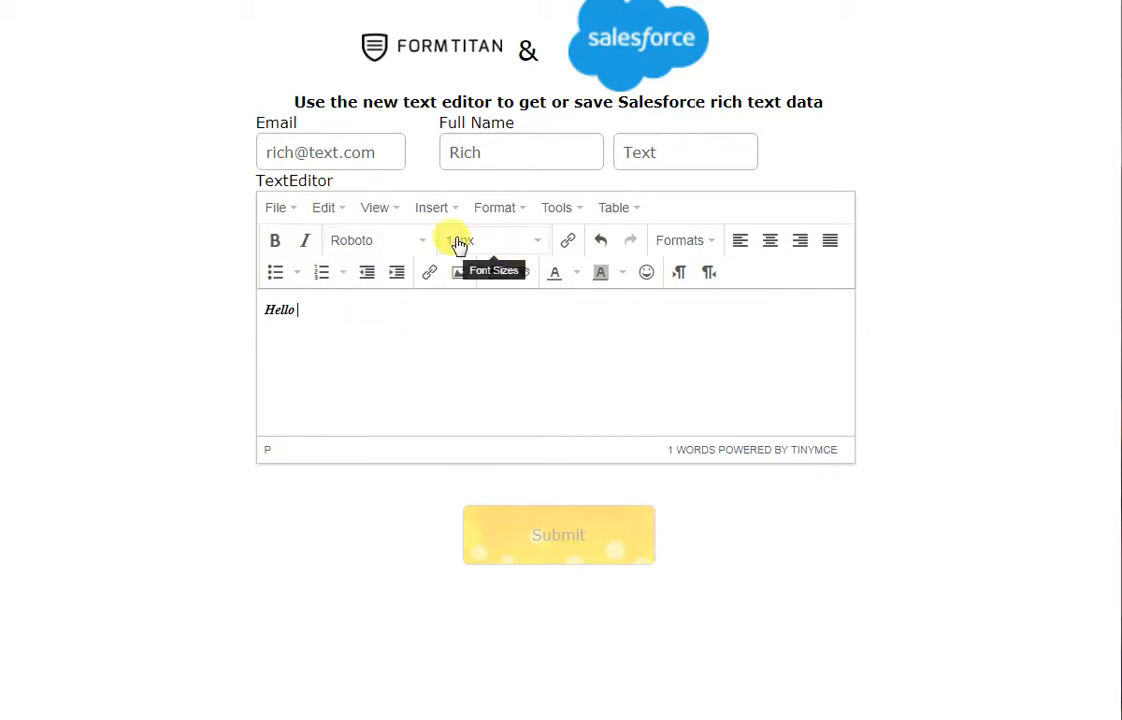
- Change the text color of "Hello" to red
{"action": "left_click_drag", "start_coordinate": [340, 310], "coordinate": [238, 305]}
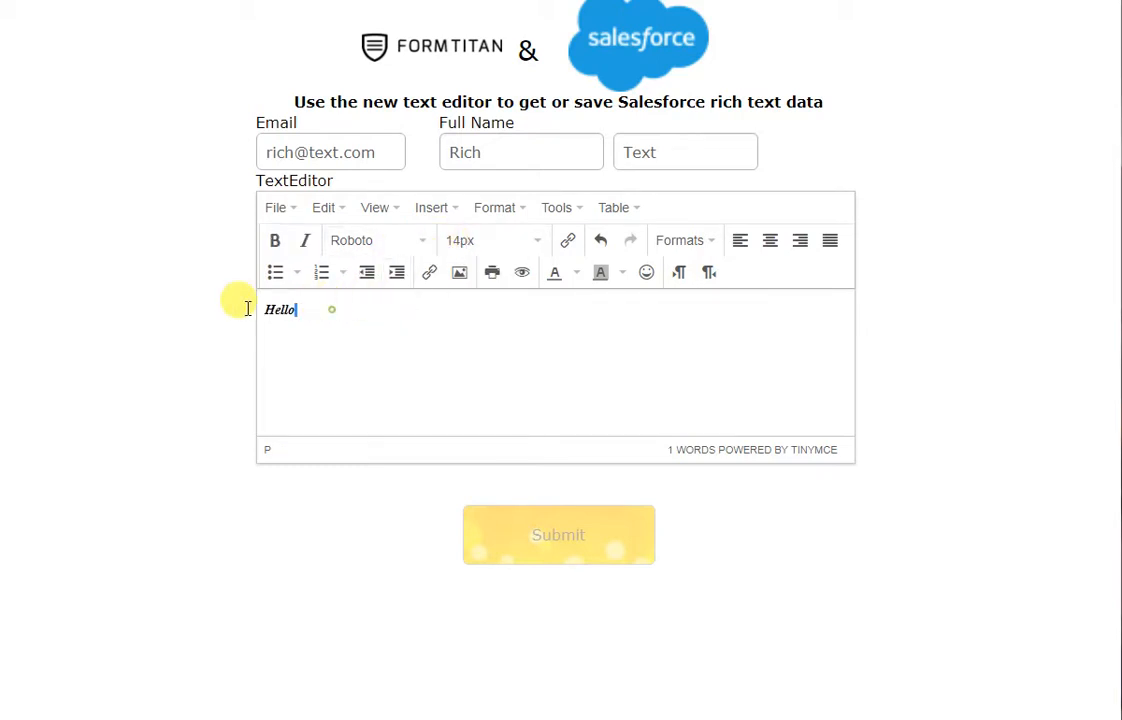
{"action": "left_click", "coordinate": [575, 274]}
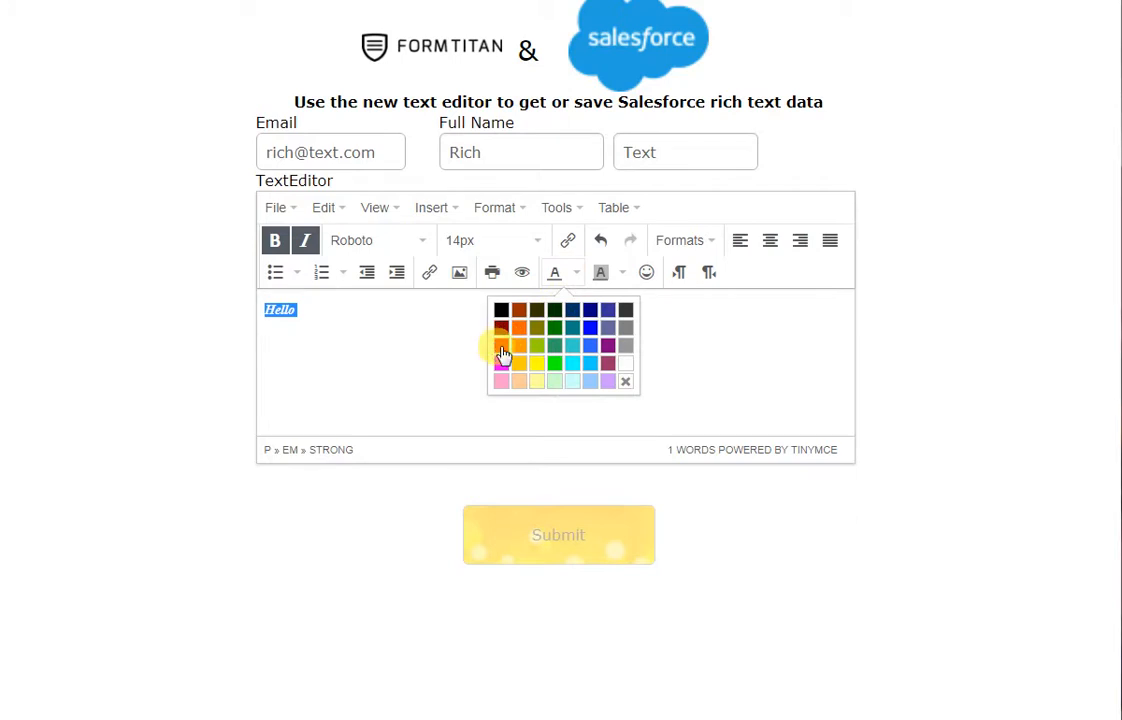
{"action": "left_click", "coordinate": [502, 348]}
{"action": "left_click", "coordinate": [391, 337]}
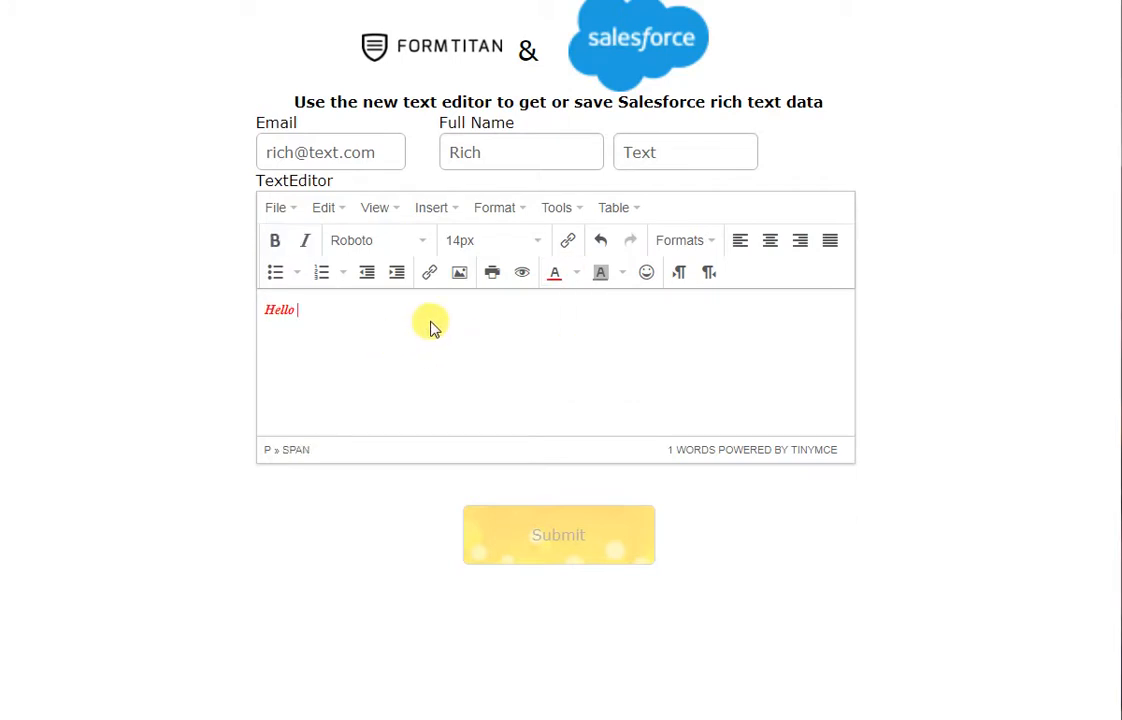
- Insert a table of three columns and two rows below "Hello"
{"action": "left_click", "coordinate": [617, 210]}
{"action": "mouse_move", "coordinate": [638, 240]}
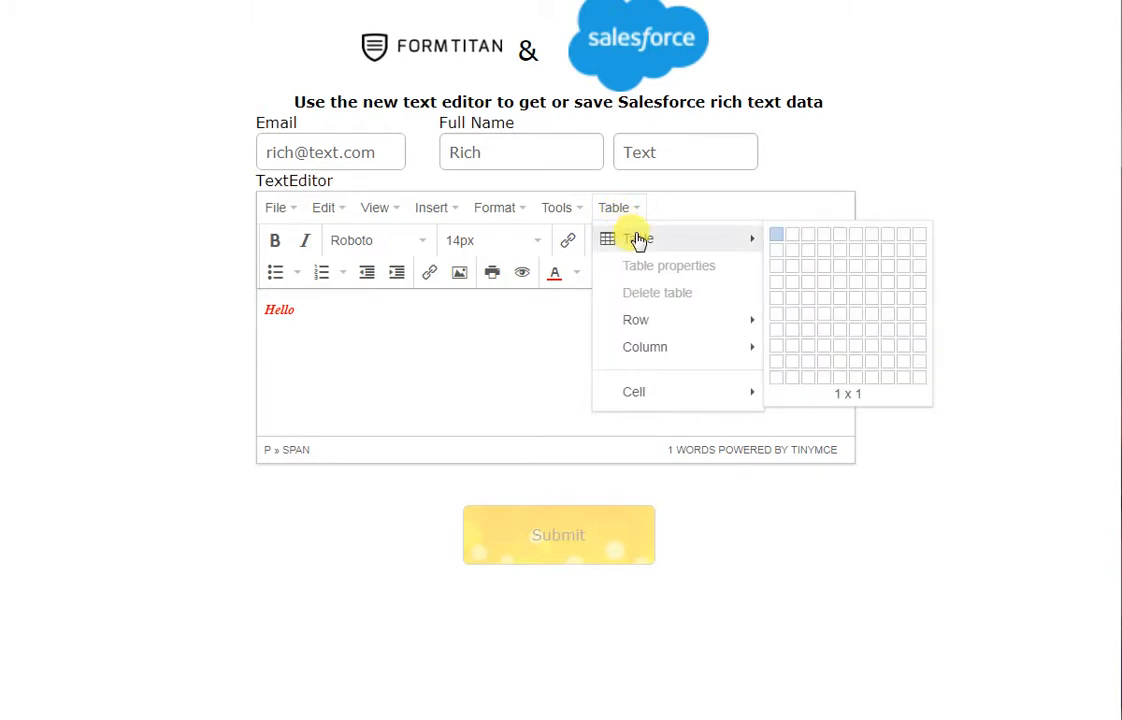
{"action": "left_click", "coordinate": [810, 254]}
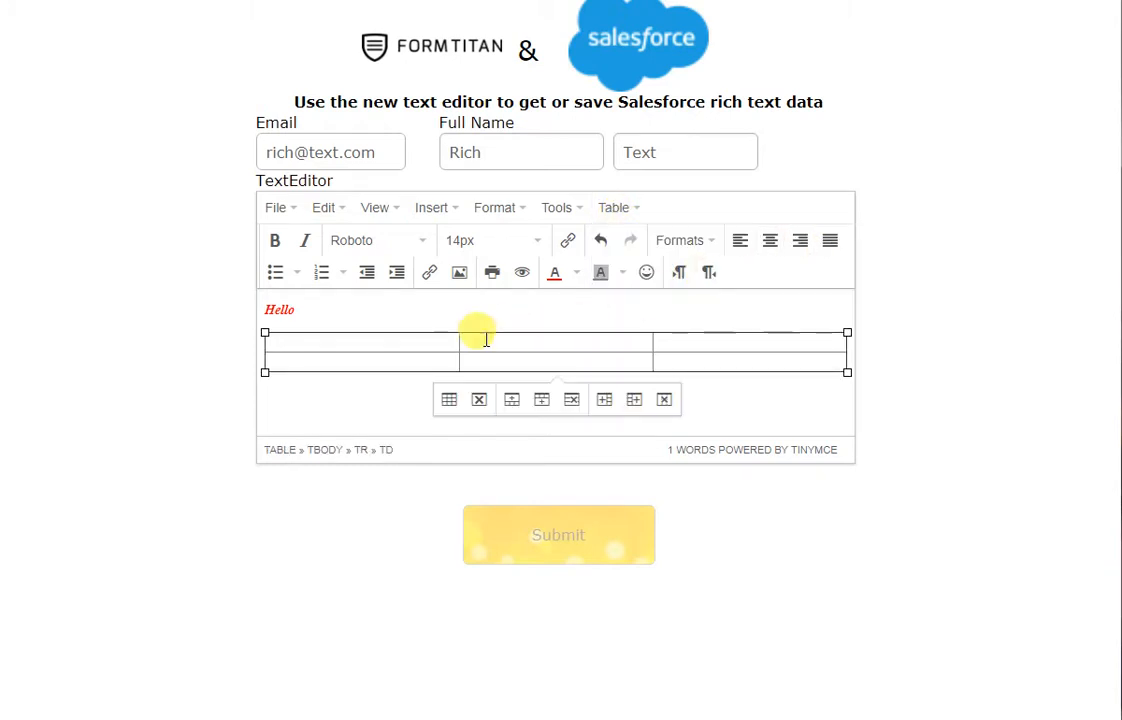
- Fill the table's first row with 1, 2, 3 and its second row with a, b, c
{"action": "type", "text": "1"}
{"action": "left_click", "coordinate": [521, 343]}
{"action": "type", "text": "2"}
{"action": "left_click", "coordinate": [689, 341]}
{"action": "type", "text": "3"}
{"action": "left_click", "coordinate": [415, 362]}
{"action": "type", "text": "a"}
{"action": "left_click", "coordinate": [500, 363]}
{"action": "type", "text": "b"}
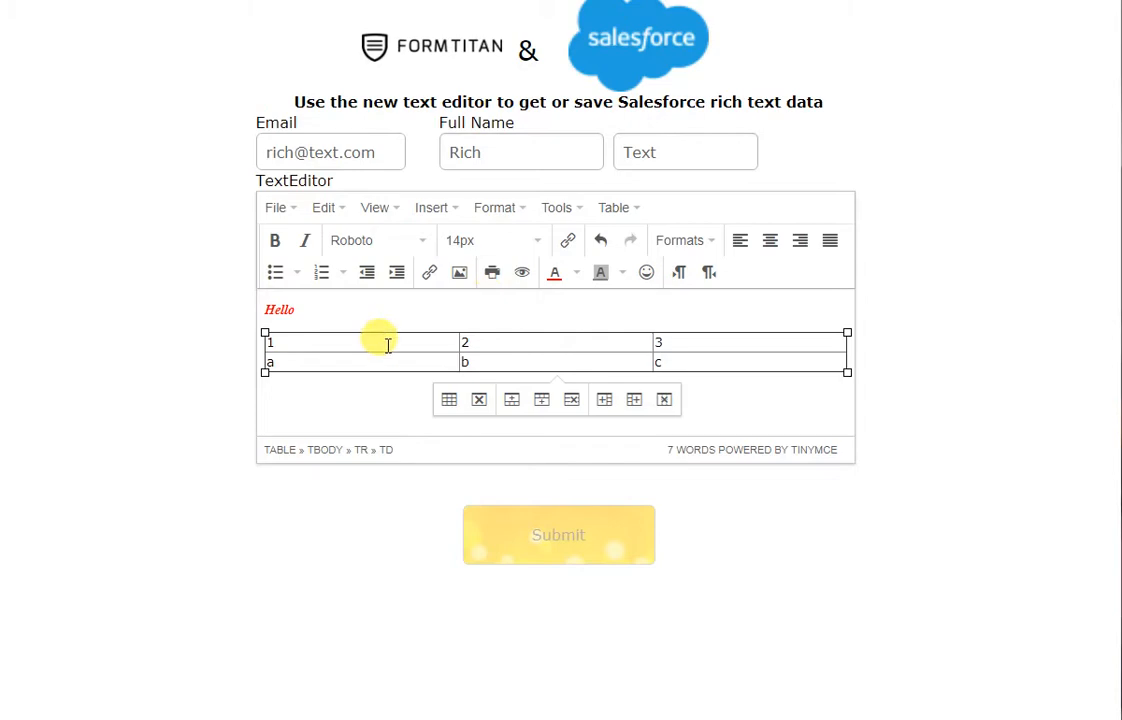
- Submit the form and open the newly created contact in Salesforce to check its Rich Text field
{"action": "left_click", "coordinate": [557, 541]}
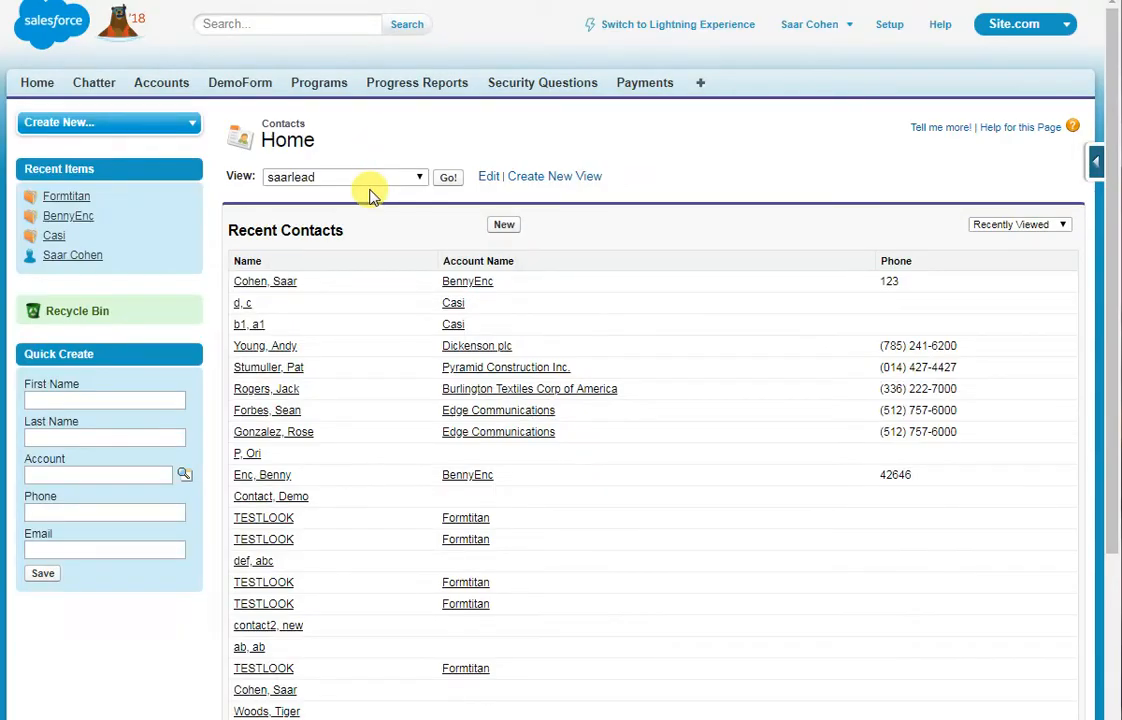
{"action": "key", "text": "F5"}
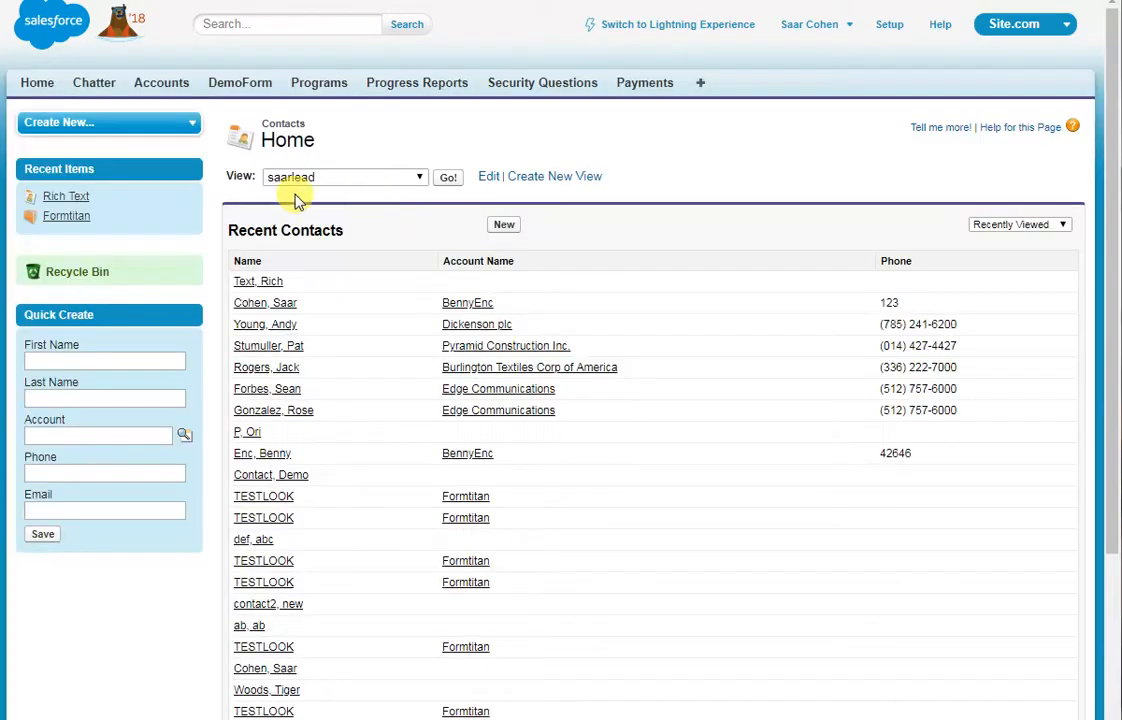
{"action": "left_click", "coordinate": [64, 201]}
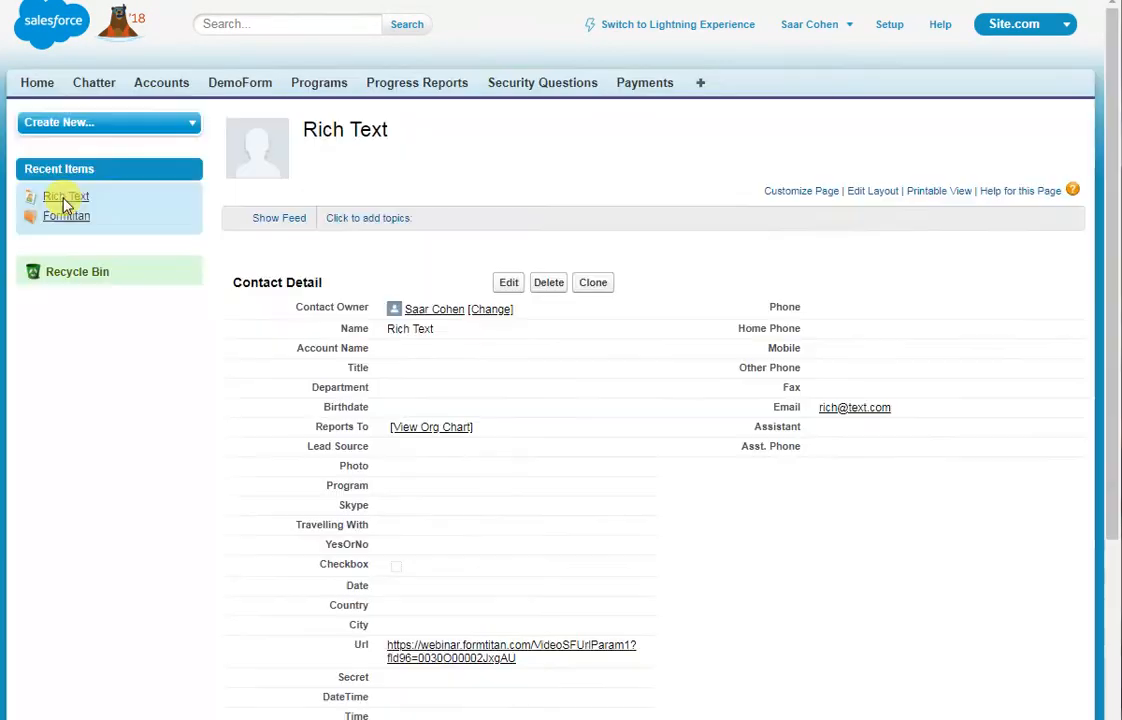
{"action": "scroll", "coordinate": [435, 455], "scroll_direction": "down", "scroll_amount": 5}
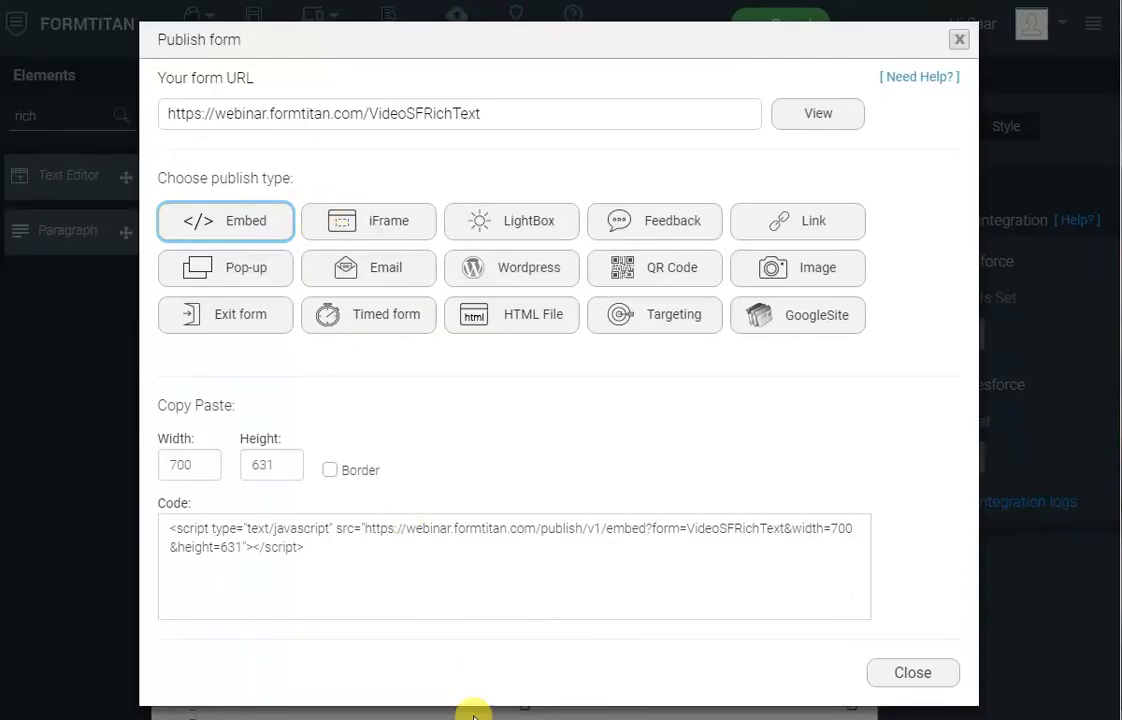
- Back in FormTitan, add a Contact object to the form's Get From Salesforce mapping
{"action": "left_click", "coordinate": [912, 673]}
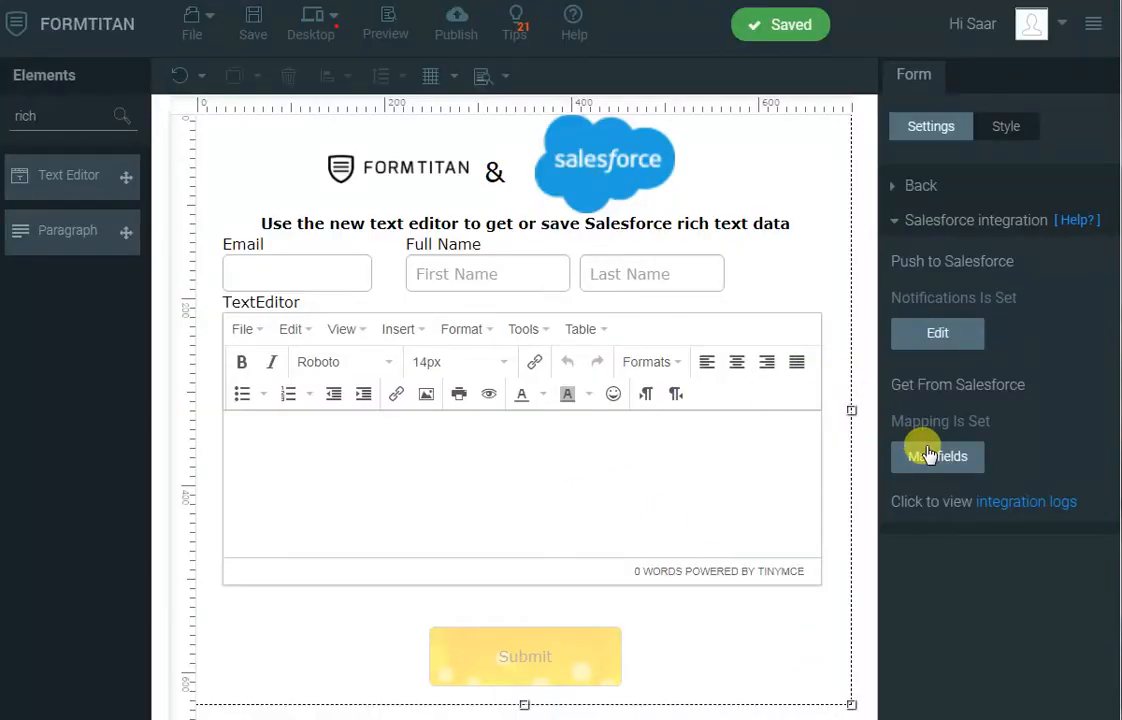
{"action": "left_click", "coordinate": [958, 460]}
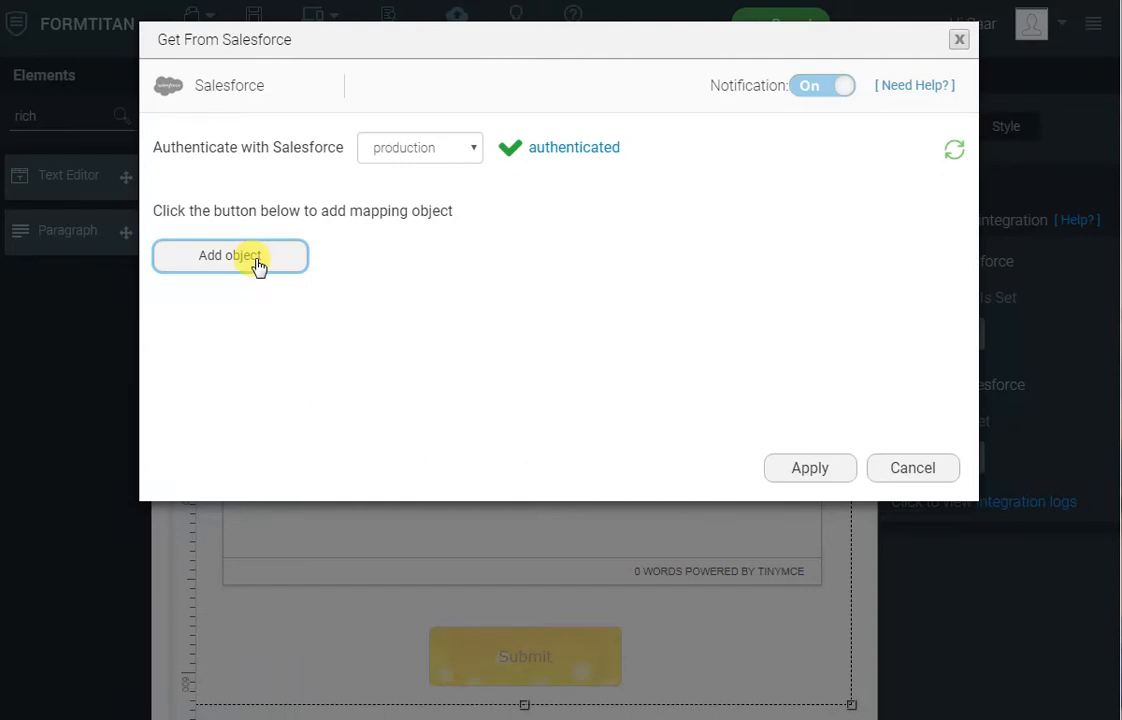
{"action": "left_click", "coordinate": [256, 261]}
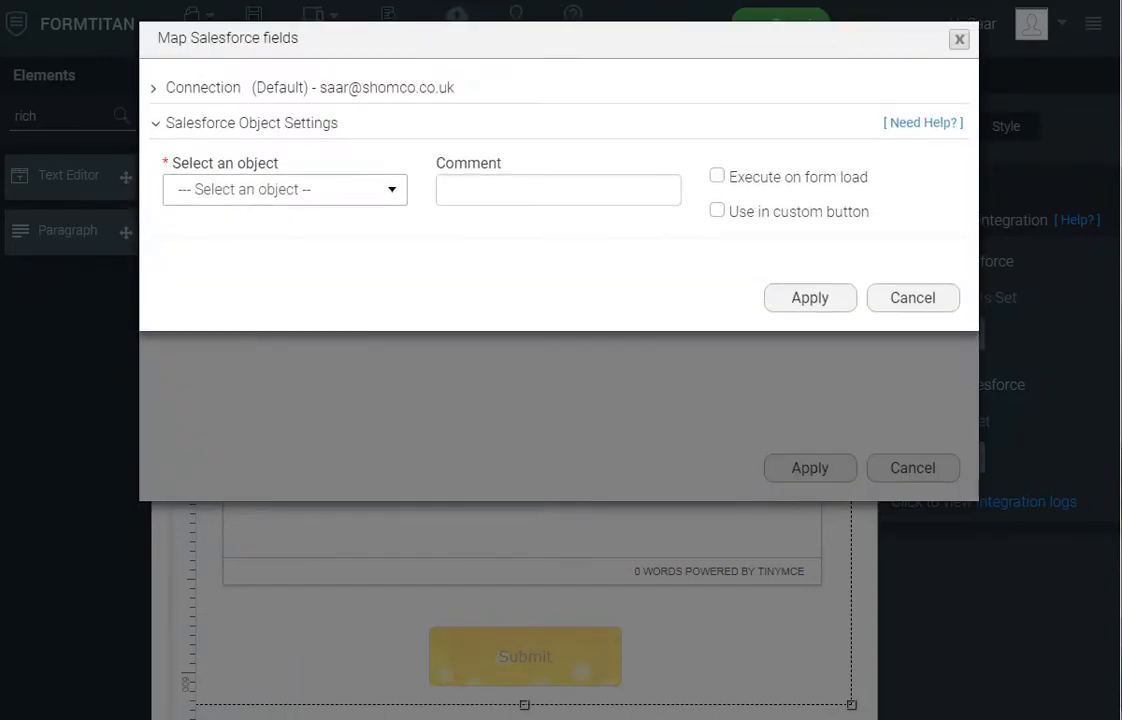
{"action": "left_click", "coordinate": [360, 197]}
{"action": "type", "text": "c"}
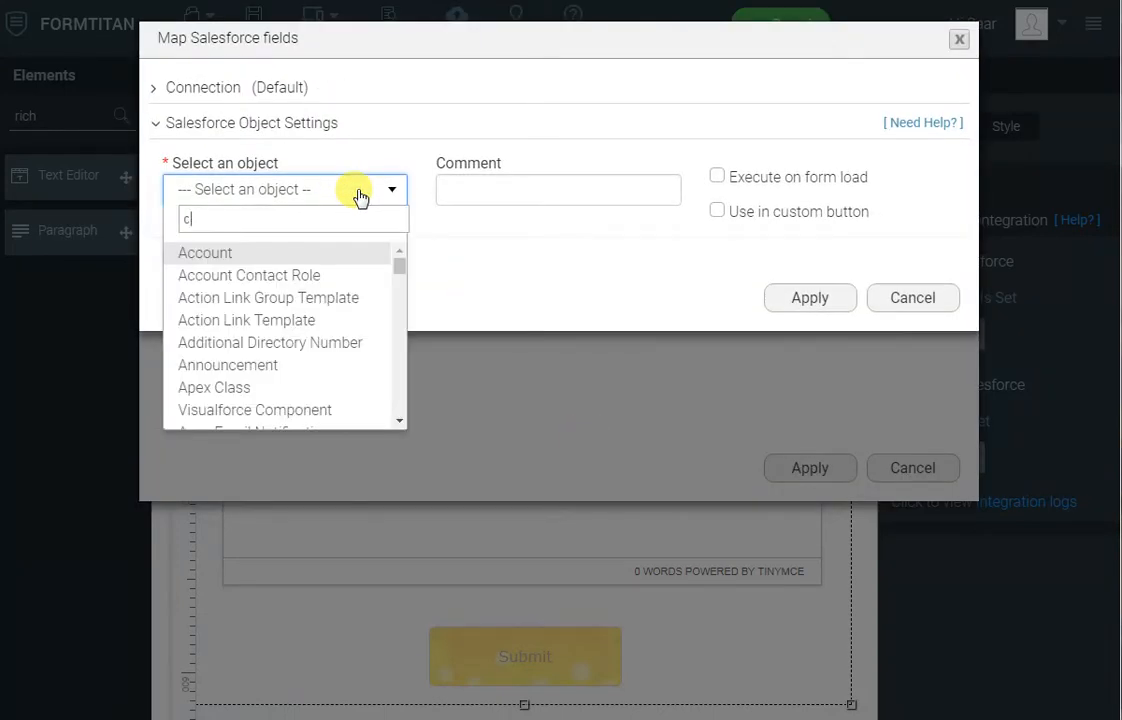
{"action": "type", "text": "ont"}
{"action": "key", "text": "Down"}
{"action": "key", "text": "Down"}
{"action": "key", "text": "Return"}
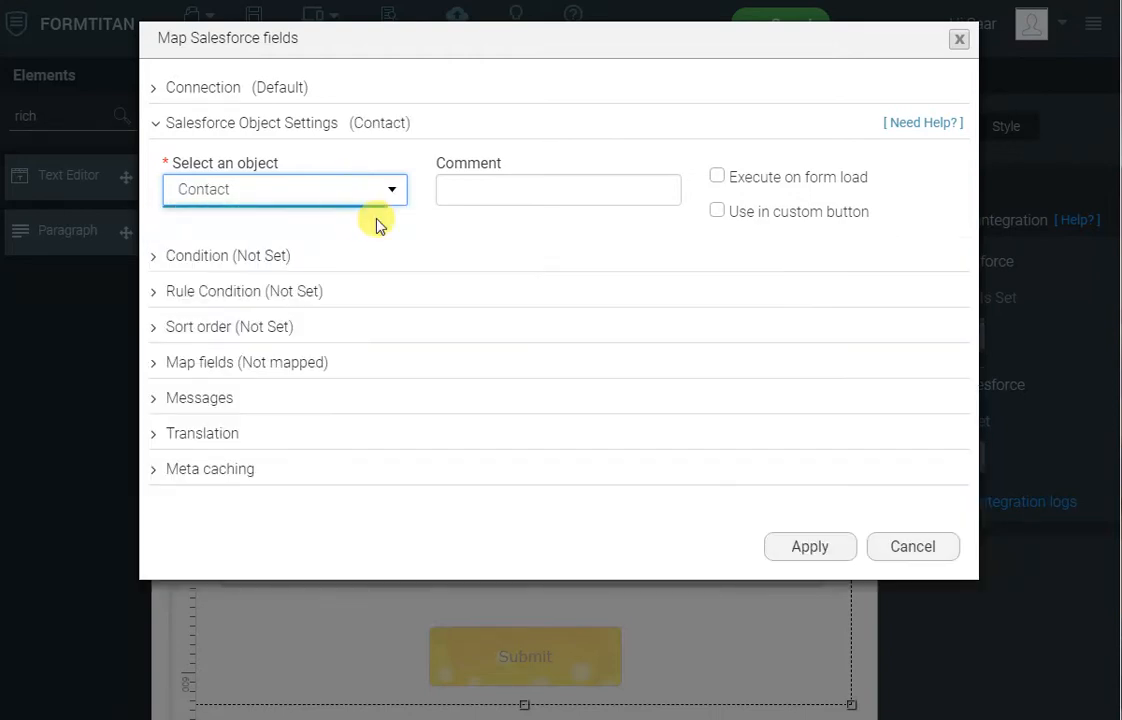
- Set a condition on the Contact object matching the Salesforce Email field to the form's Email field
{"action": "left_click", "coordinate": [243, 252]}
{"action": "left_click", "coordinate": [268, 348]}
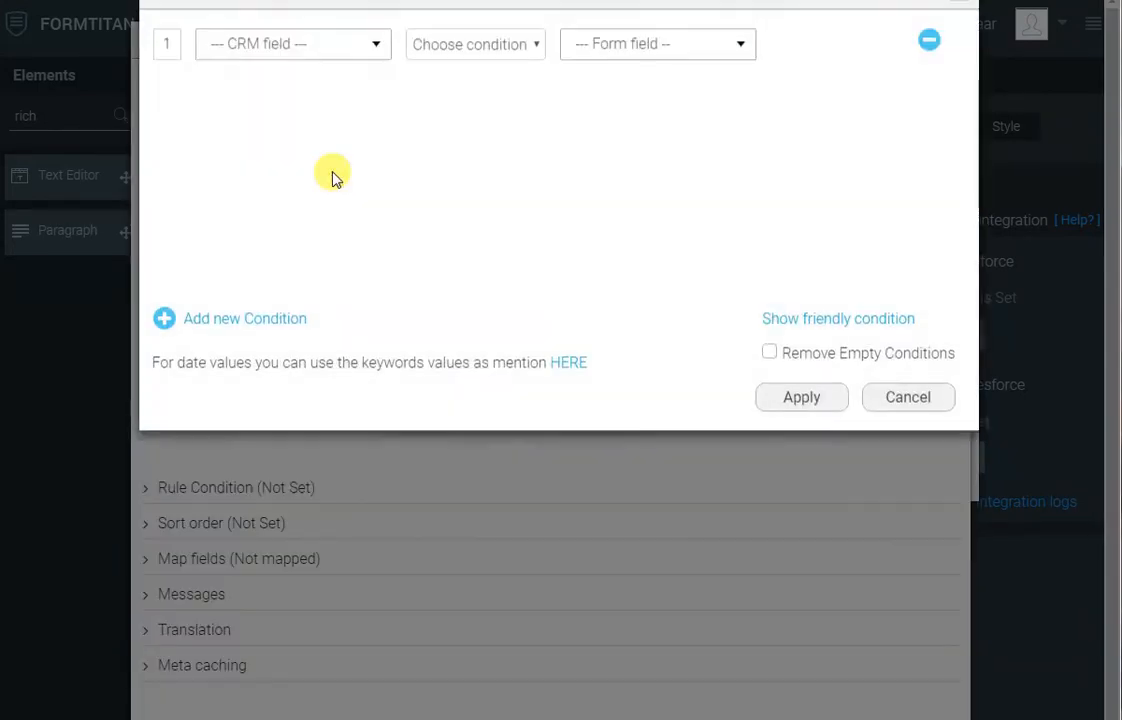
{"action": "left_click", "coordinate": [318, 97]}
{"action": "type", "text": "e"}
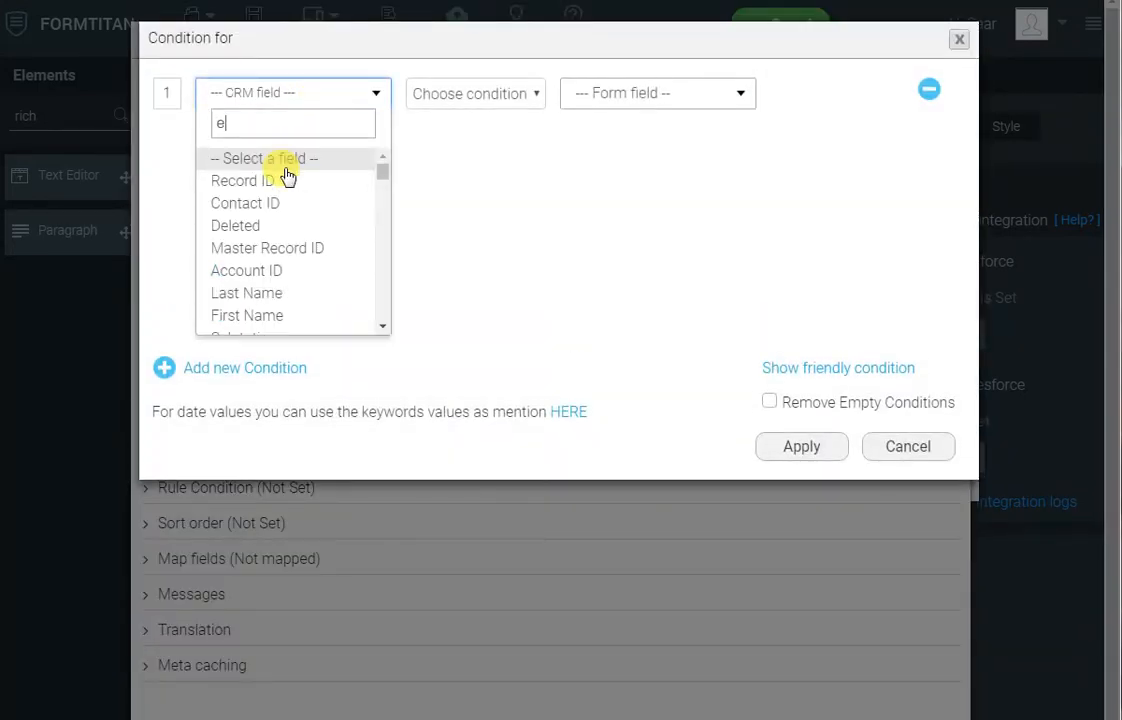
{"action": "type", "text": "mail"}
{"action": "key", "text": "Return"}
{"action": "key", "text": "Tab"}
{"action": "key", "text": "e"}
{"action": "key", "text": "Tab"}
{"action": "type", "text": "ema"}
{"action": "key", "text": "Return"}
{"action": "left_click", "coordinate": [806, 451]}
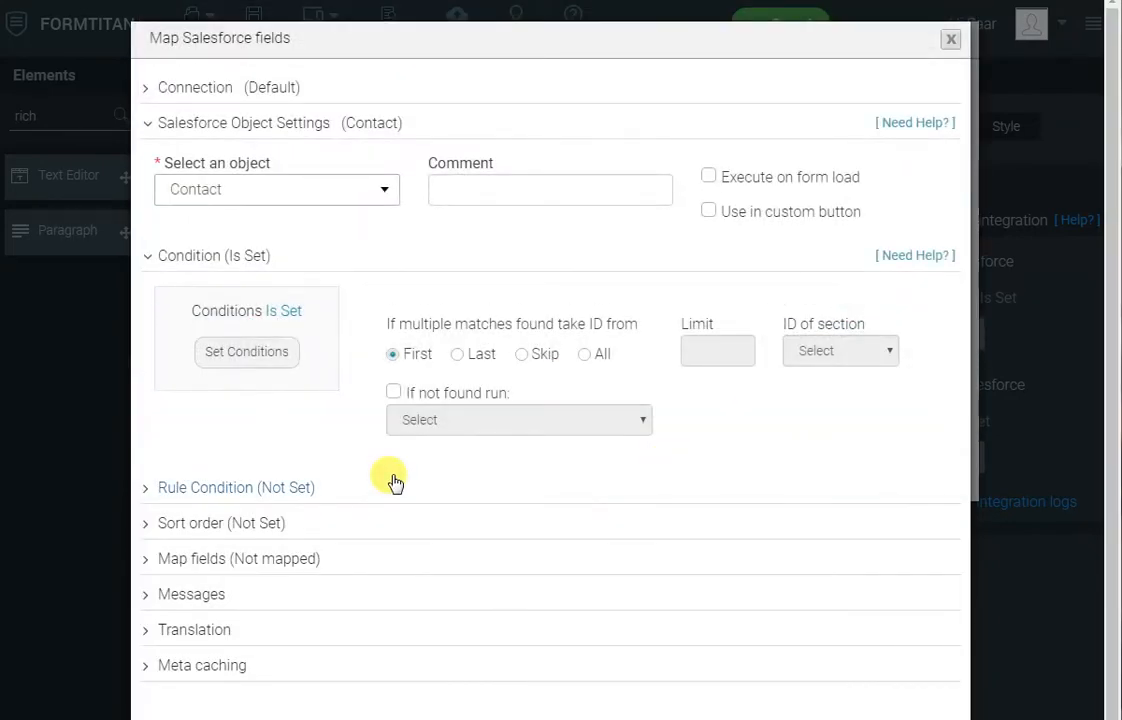
- Map the form's Full Name first and last name fields to Salesforce's First Name and Last Name
{"action": "left_click", "coordinate": [293, 556]}
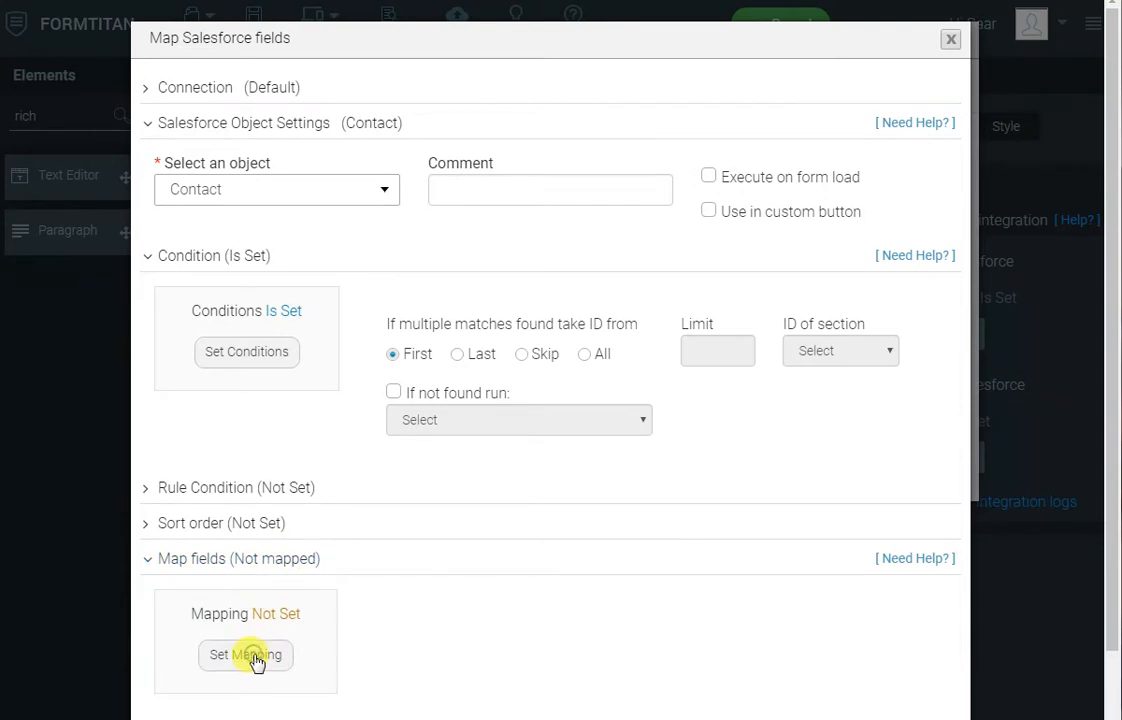
{"action": "left_click", "coordinate": [255, 658]}
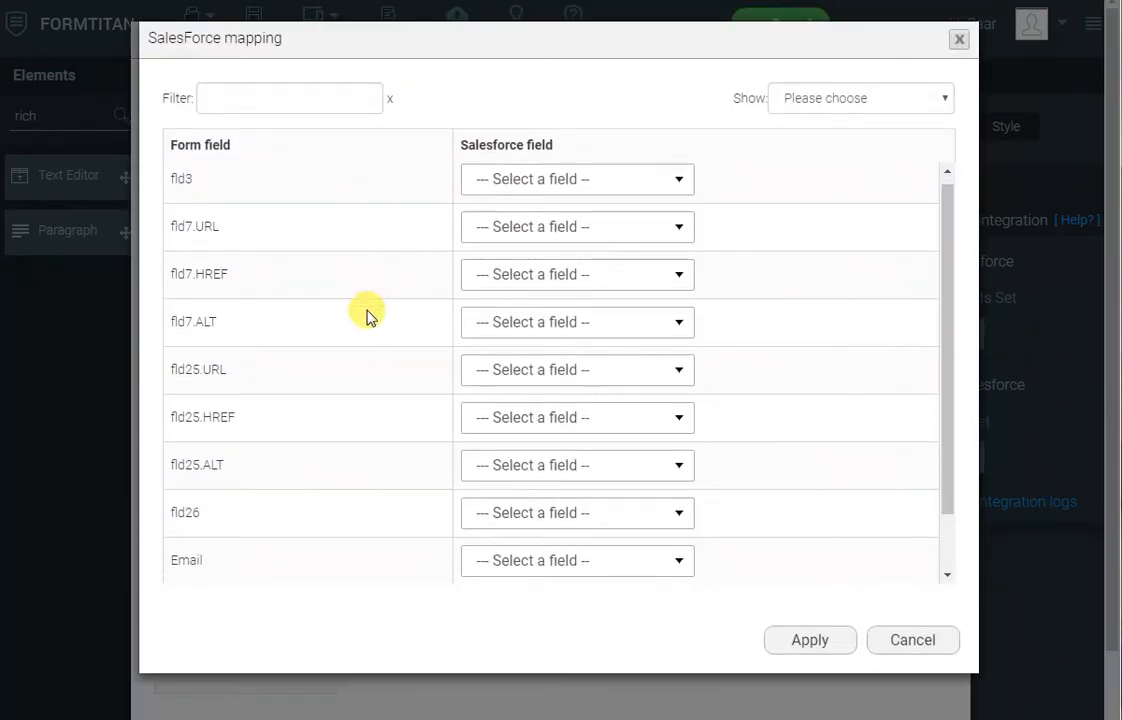
{"action": "scroll", "coordinate": [366, 315], "scroll_direction": "down", "scroll_amount": 3}
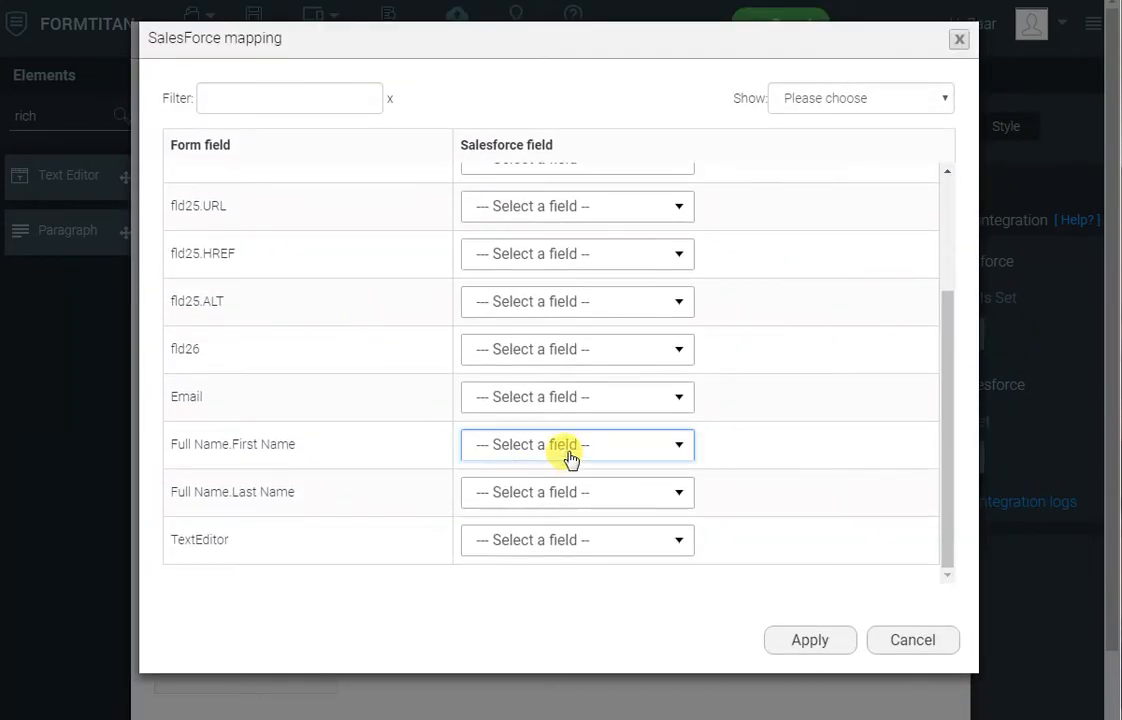
{"action": "left_click", "coordinate": [570, 446]}
{"action": "type", "text": "firs"}
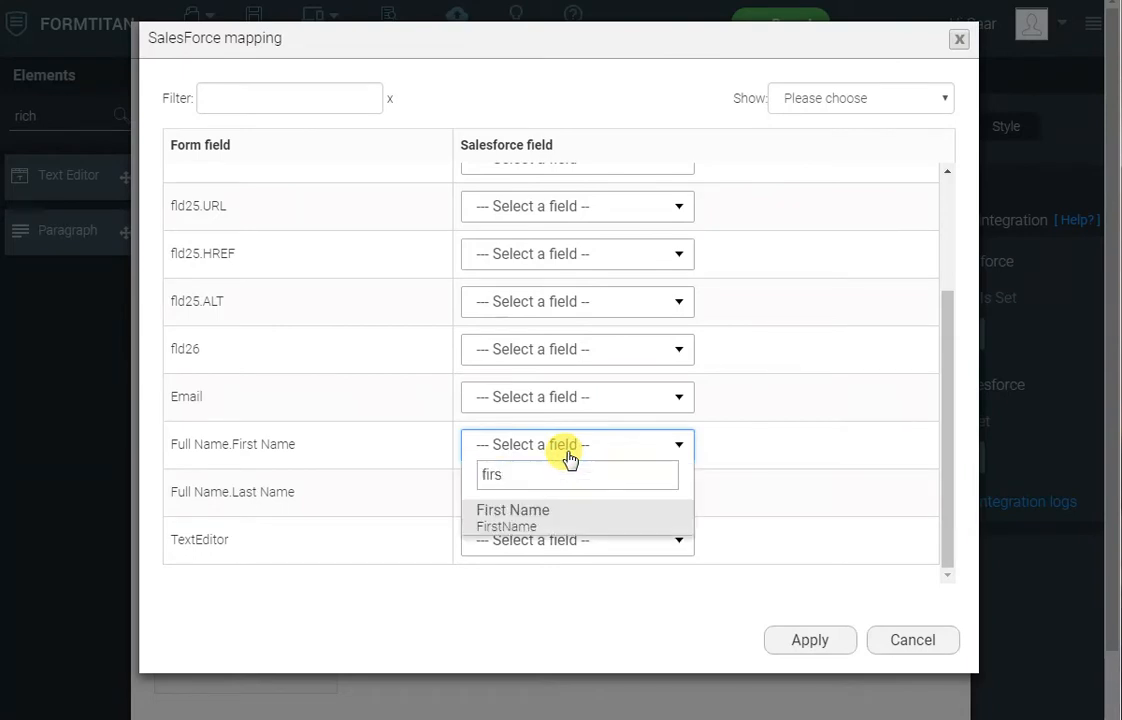
{"action": "left_click", "coordinate": [548, 515]}
{"action": "left_click", "coordinate": [553, 495]}
{"action": "type", "text": "last"}
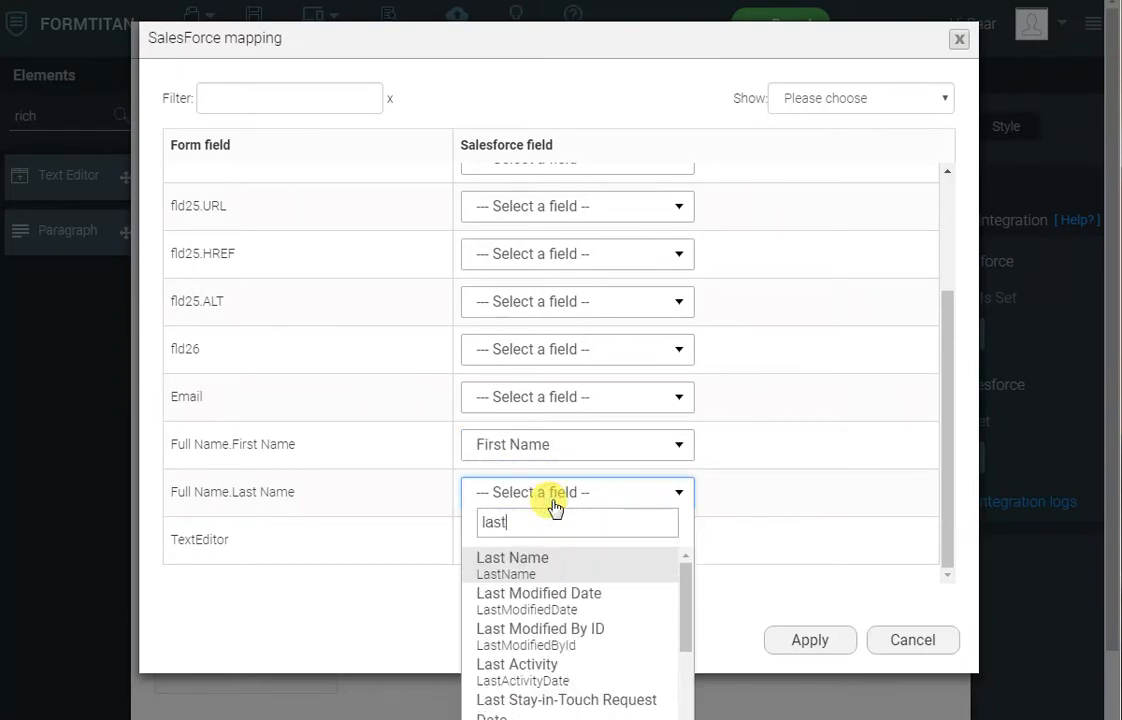
{"action": "key", "text": "Tab"}
- Map the TextEditor form field to Salesforce's Rich Text field and apply the field mapping
{"action": "type", "text": "lead"}
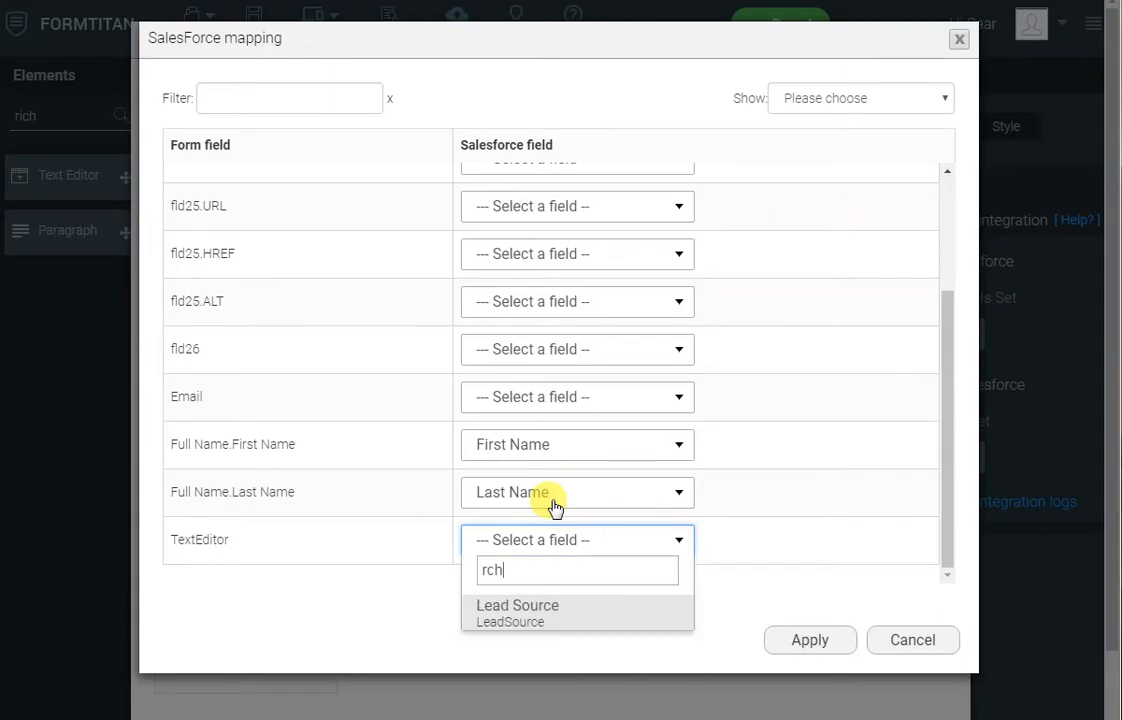
{"action": "key", "text": "Return"}
{"action": "type", "text": "rich"}
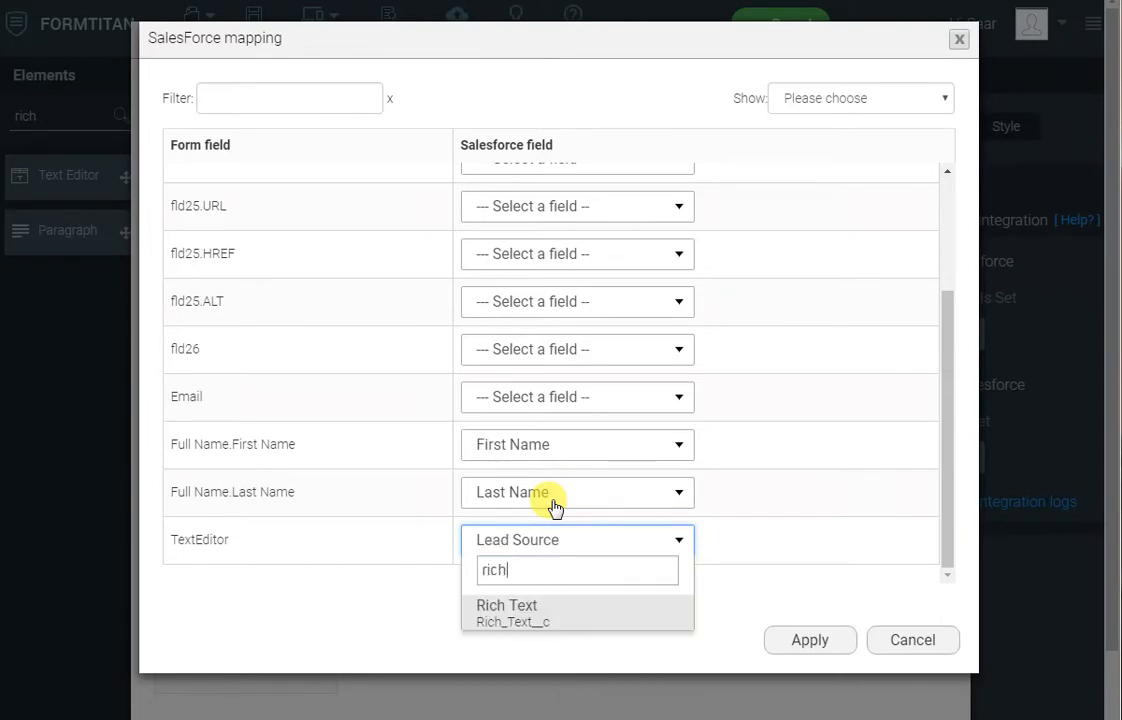
{"action": "key", "text": "Return"}
{"action": "left_click", "coordinate": [818, 643]}
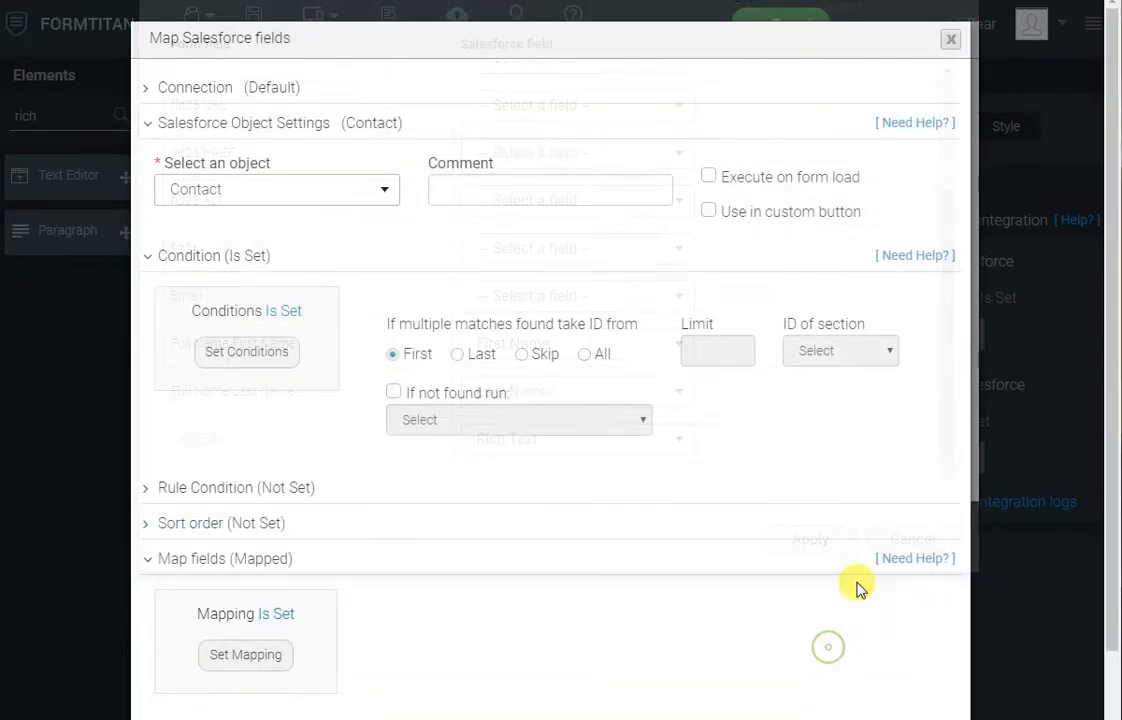
- Apply the Get From Salesforce settings, then publish the form and view its live page
{"action": "scroll", "coordinate": [808, 660], "scroll_direction": "down", "scroll_amount": 2}
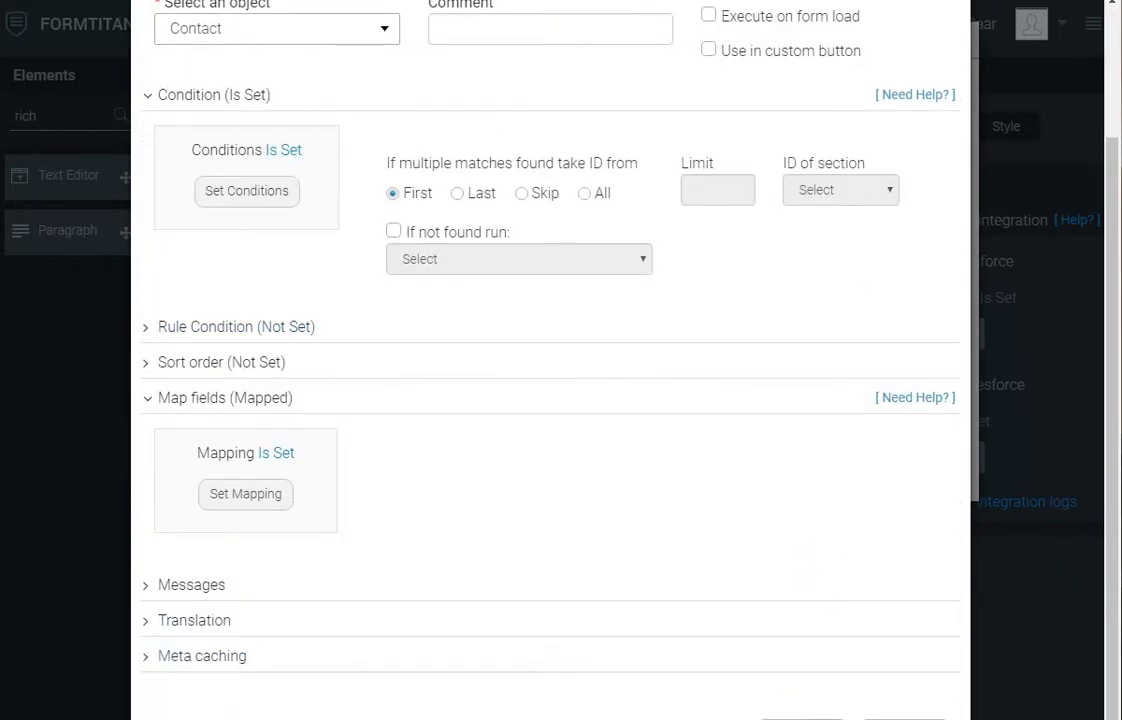
{"action": "left_click", "coordinate": [802, 716]}
{"action": "left_click", "coordinate": [814, 491]}
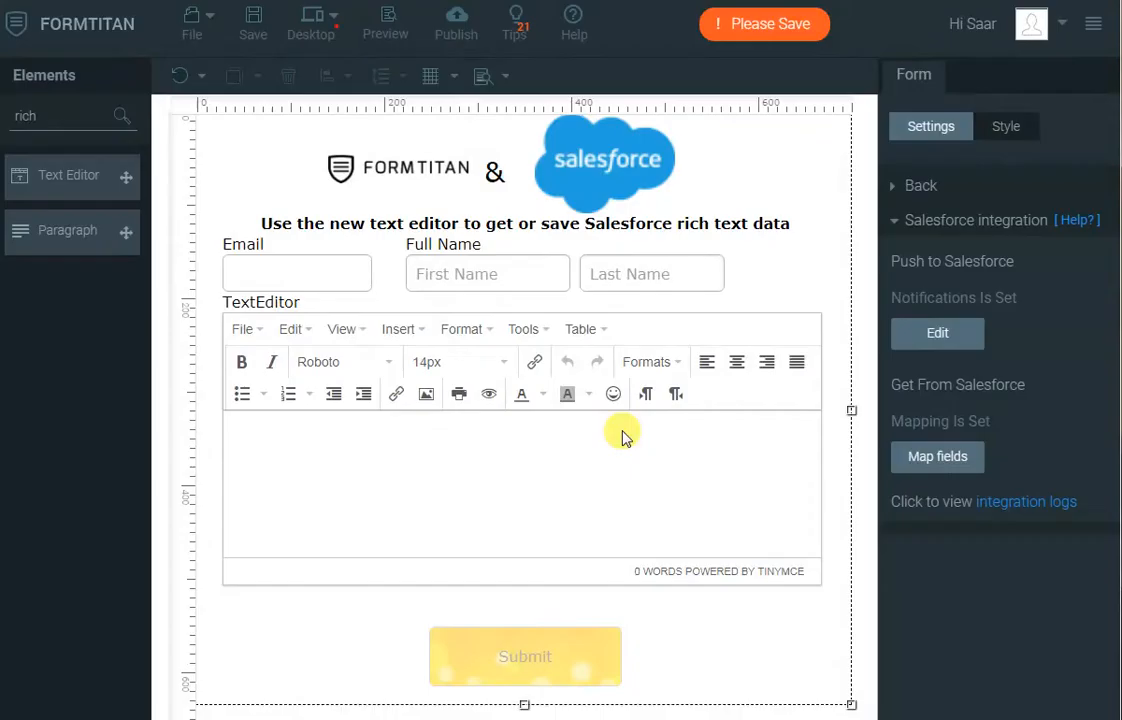
{"action": "left_click", "coordinate": [458, 27]}
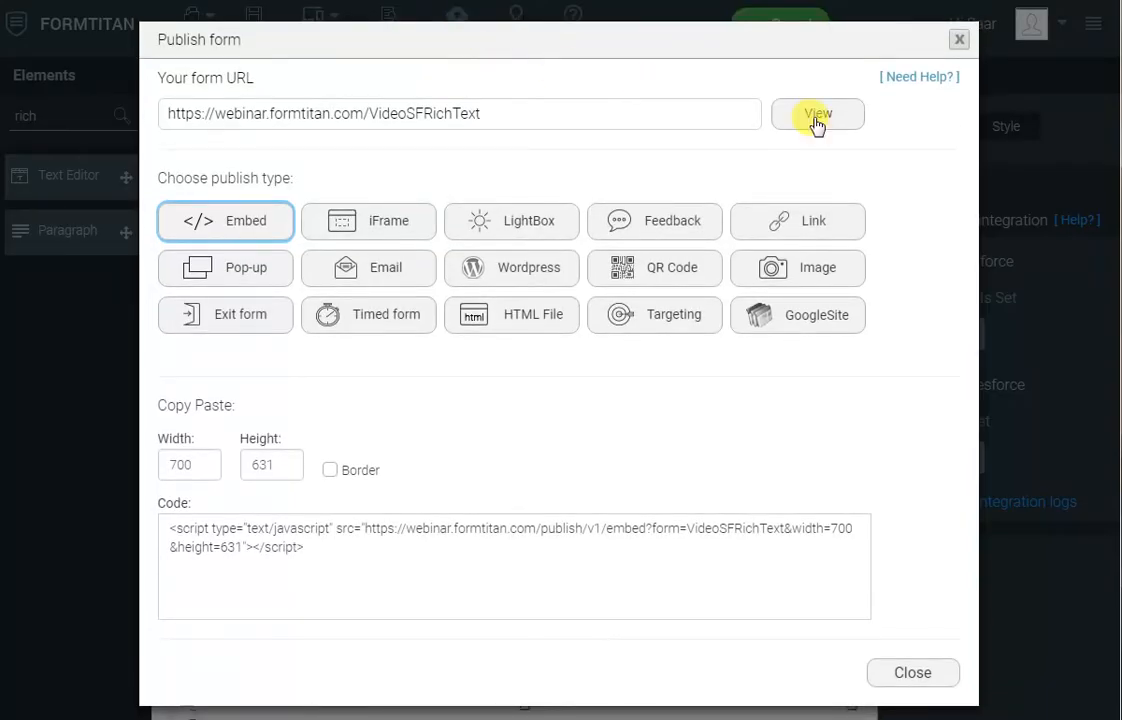
{"action": "left_click", "coordinate": [817, 116]}
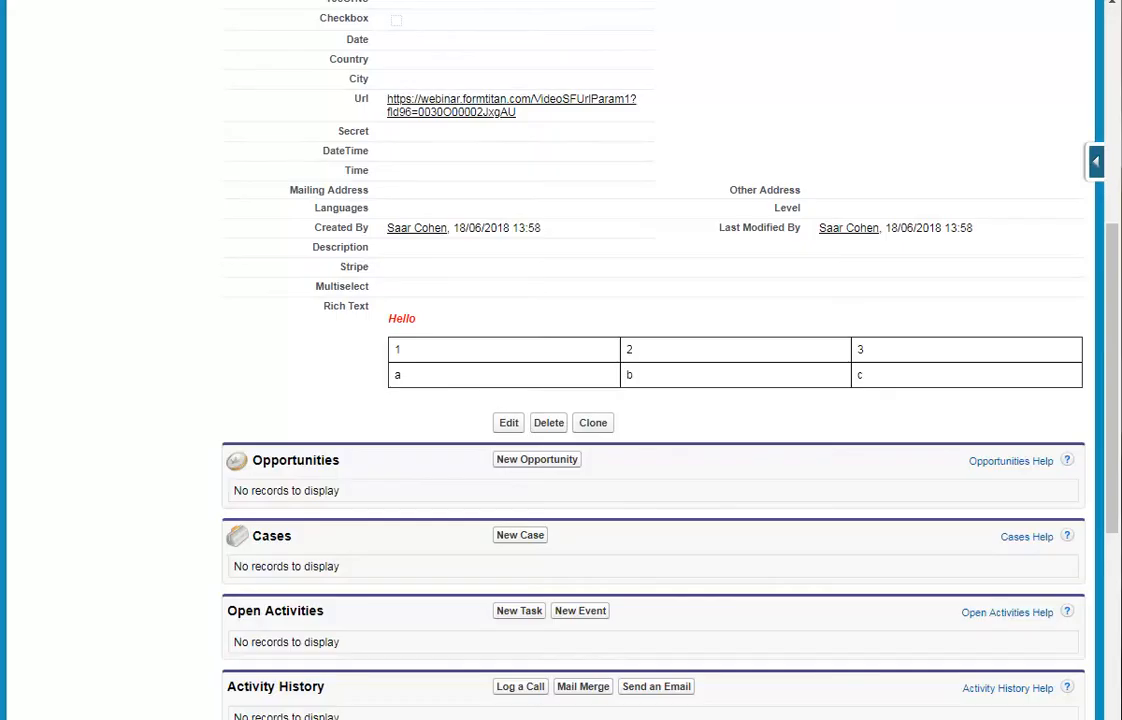
- Copy the contact's email from Salesforce into the live form's Email field to load the contact's data
{"action": "scroll", "coordinate": [730, 248], "scroll_direction": "up", "scroll_amount": 5}
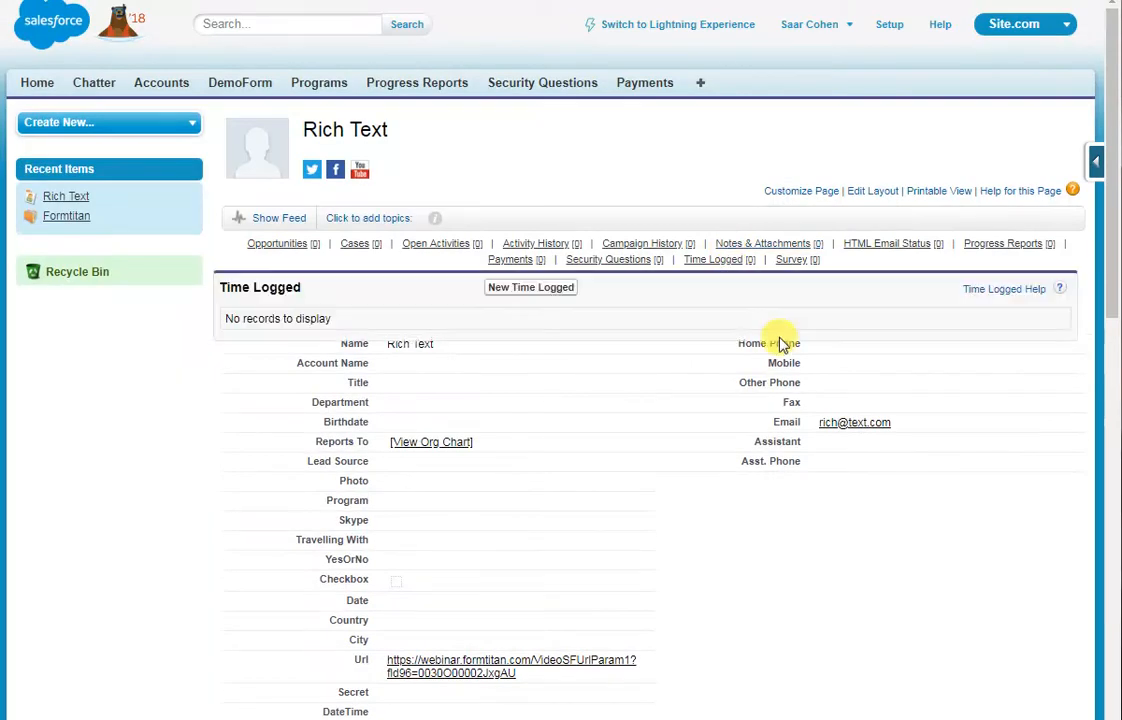
{"action": "double_click", "coordinate": [900, 424]}
{"action": "key", "text": "ctrl+c"}
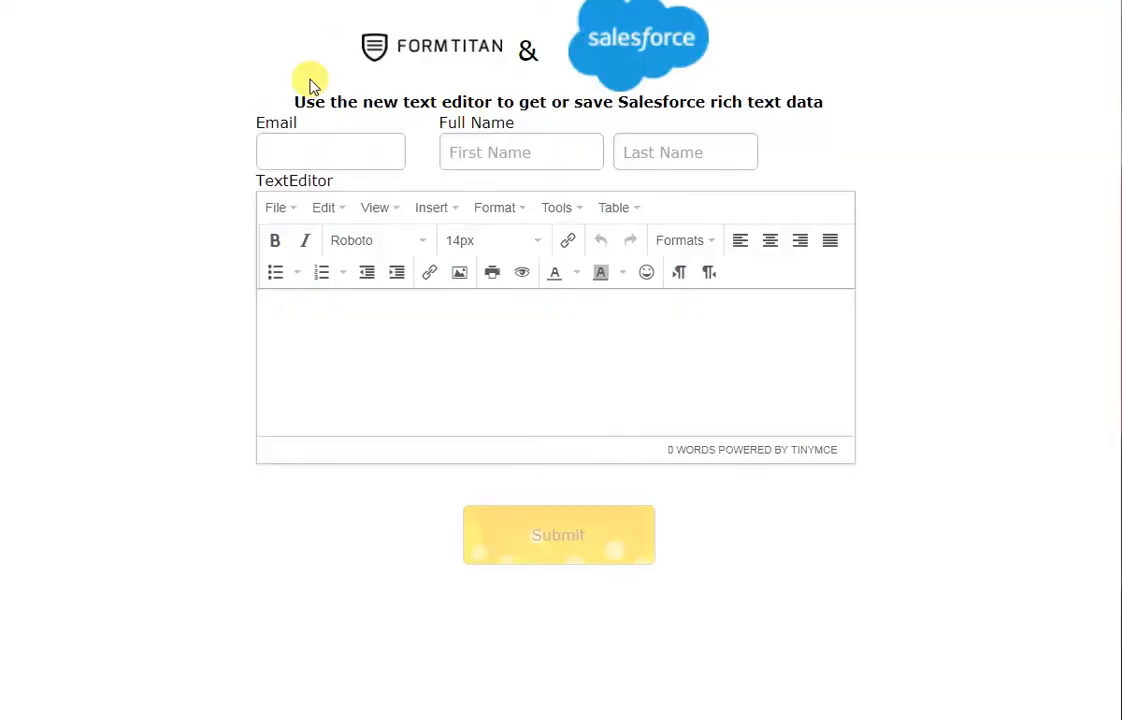
{"action": "left_click", "coordinate": [303, 155]}
{"action": "key", "text": "ctrl+v"}
{"action": "left_click", "coordinate": [496, 153]}
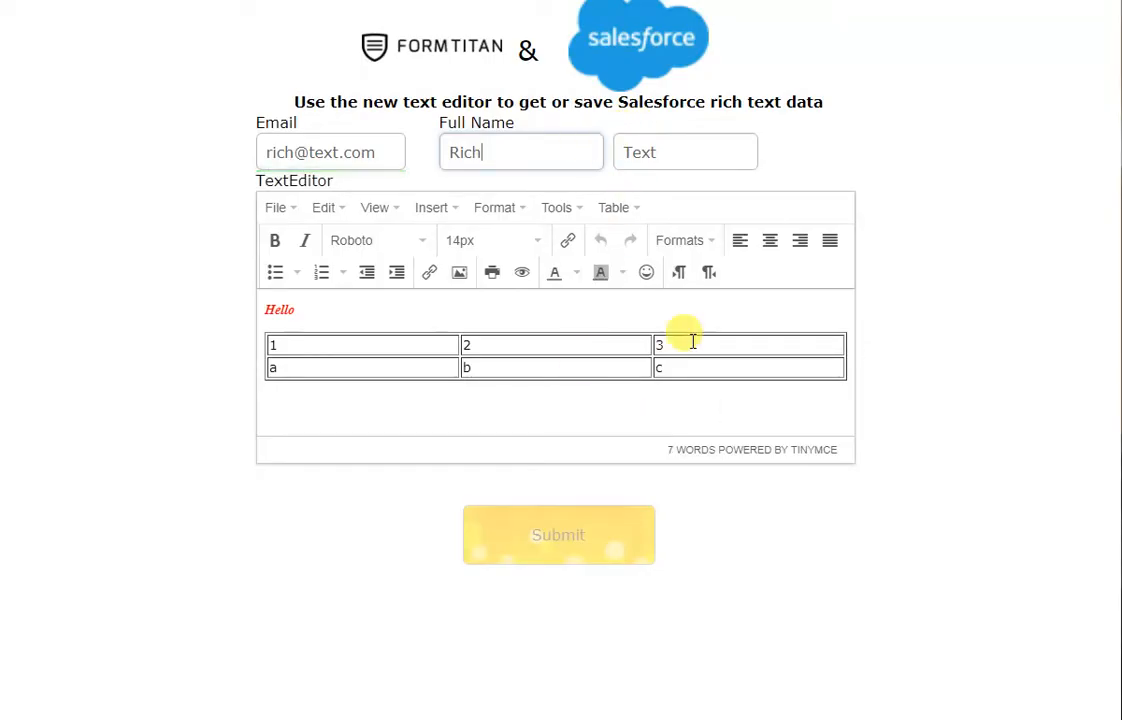